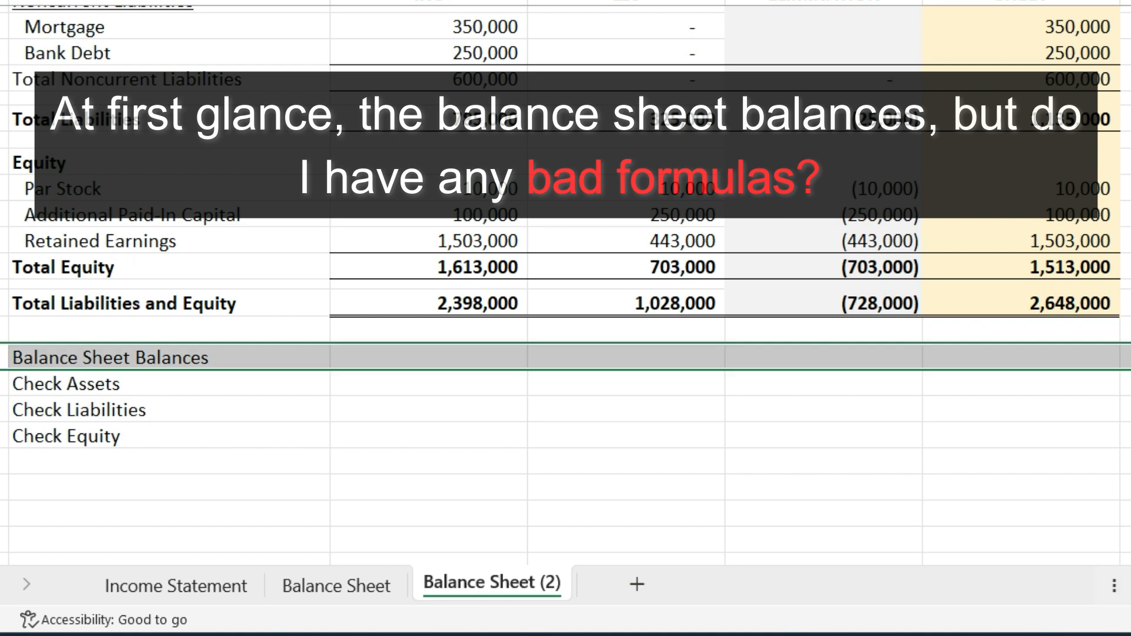
- Insert a row above the Balance Sheet Balances label and enter the heading CHECK BALANCES in it
click(29, 115)
click(97, 362)
text(CHECK BALANCES)
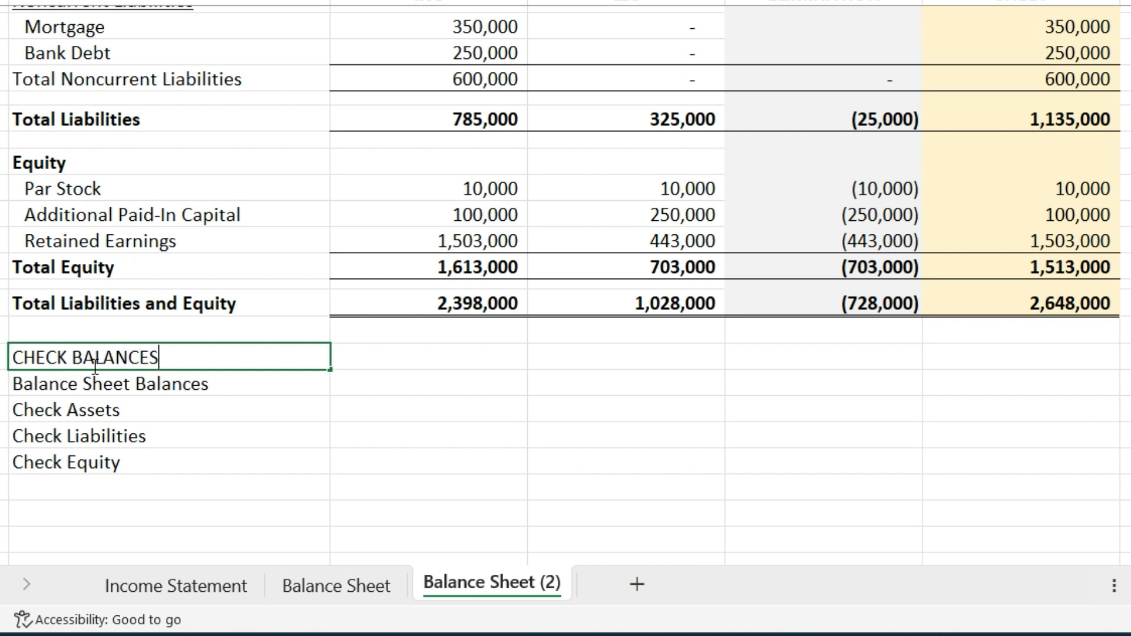
click(139, 507)
- Set the font color to red for the four check rows, from Balance Sheet Balances to Check Equity, across columns B to F
drag(122, 377, 1092, 473)
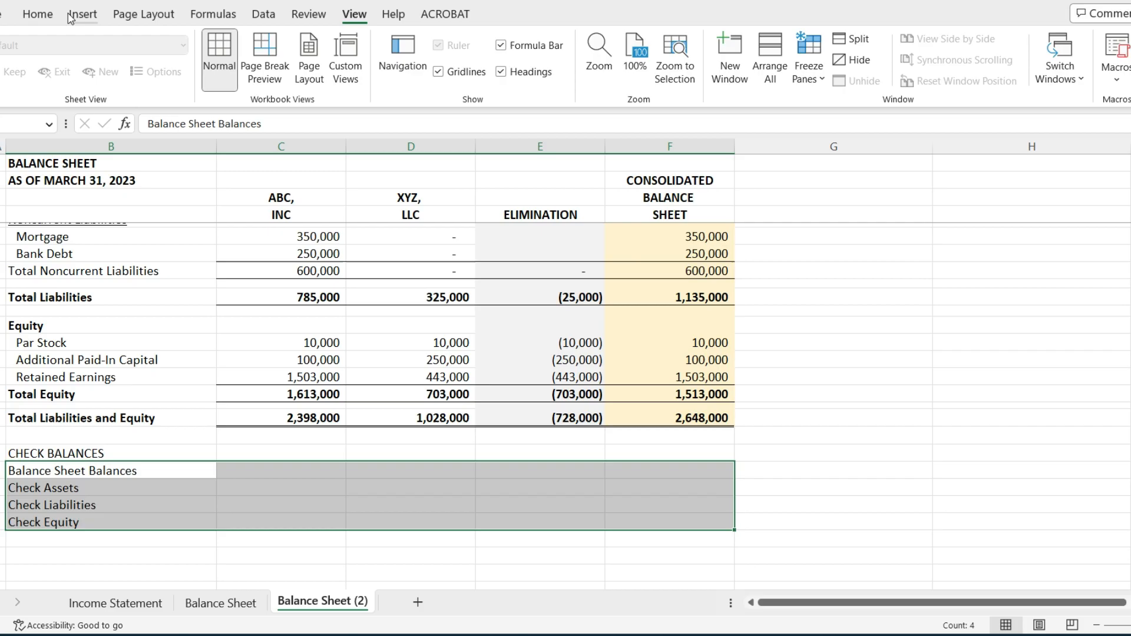
click(25, 10)
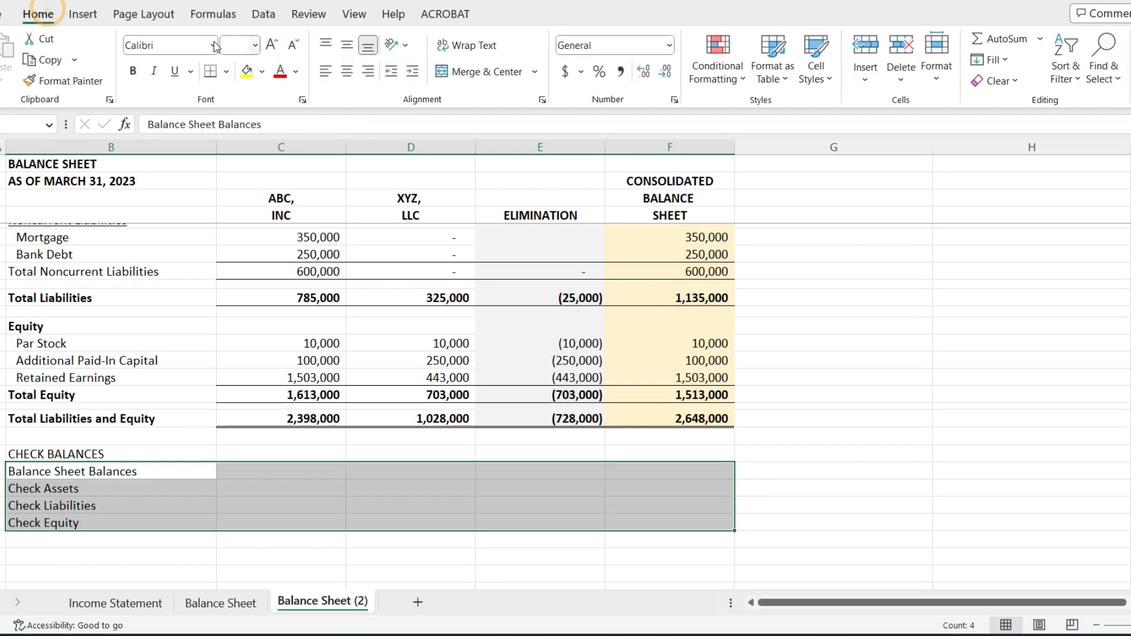
click(281, 73)
click(274, 521)
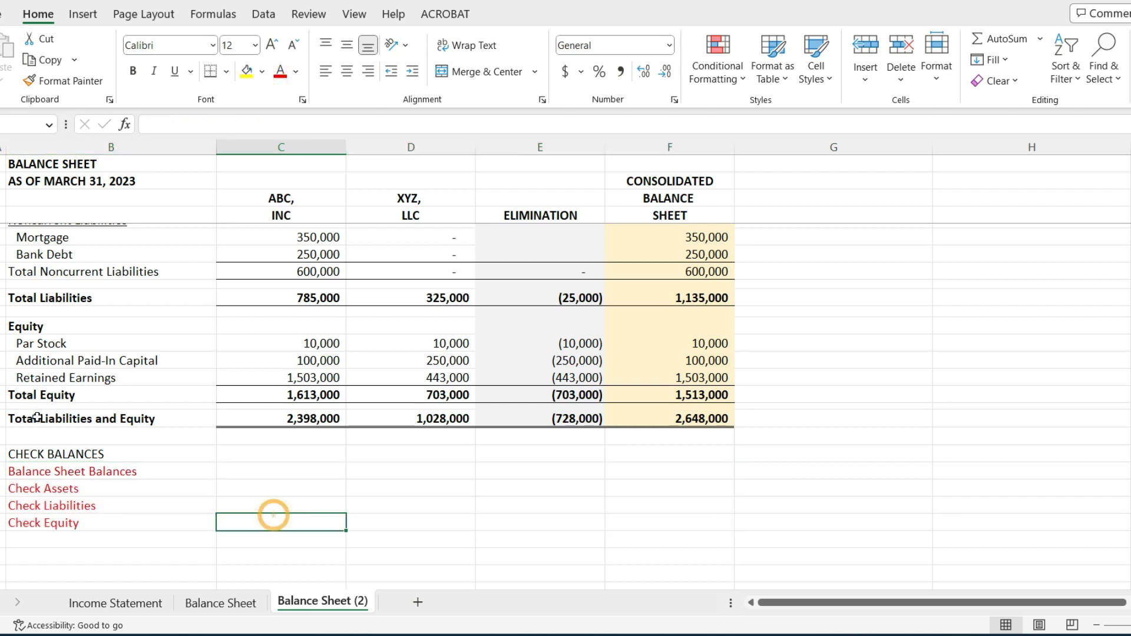
- Make the CHECK BALANCES heading bold and underlined
click(77, 455)
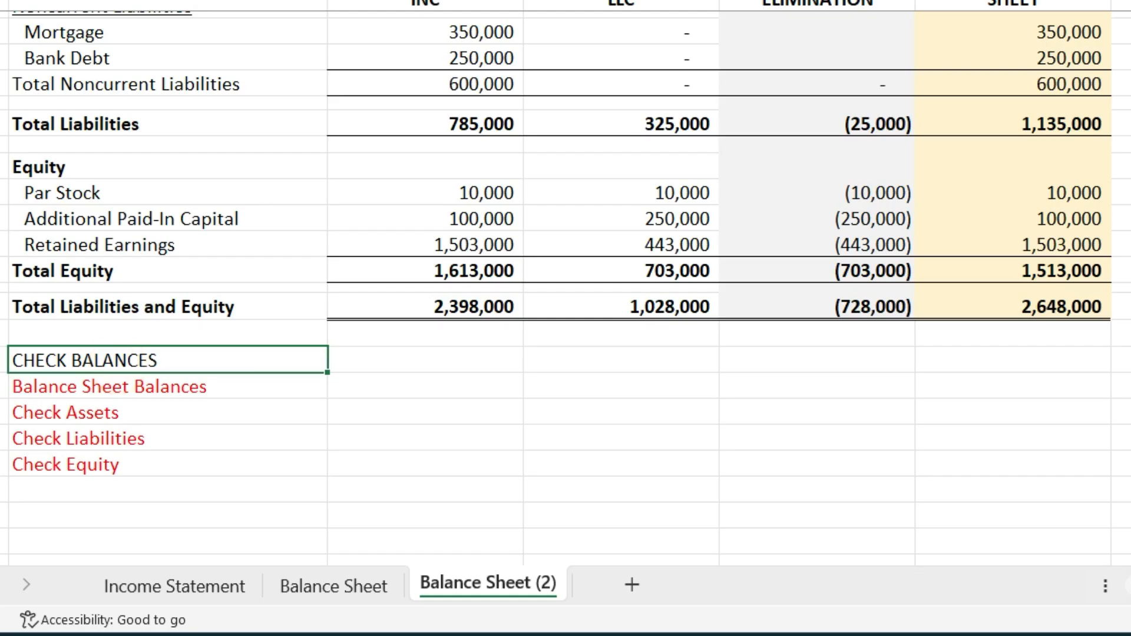
key(ctrl+b)
click(300, 389)
- Enter the formula =C20-C43 in the Balance Sheet Balances row for ABC, Inc, subtracting Total Liabilities and Equity from Total Assets
click(354, 388)
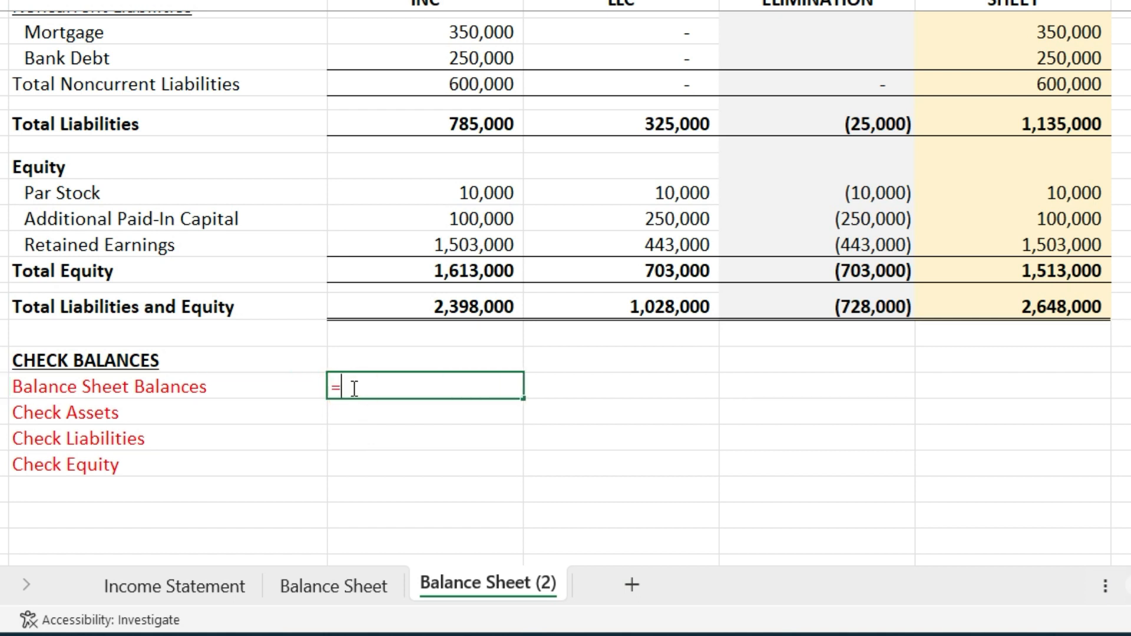
text(=)
scroll(517, 243, up, 4)
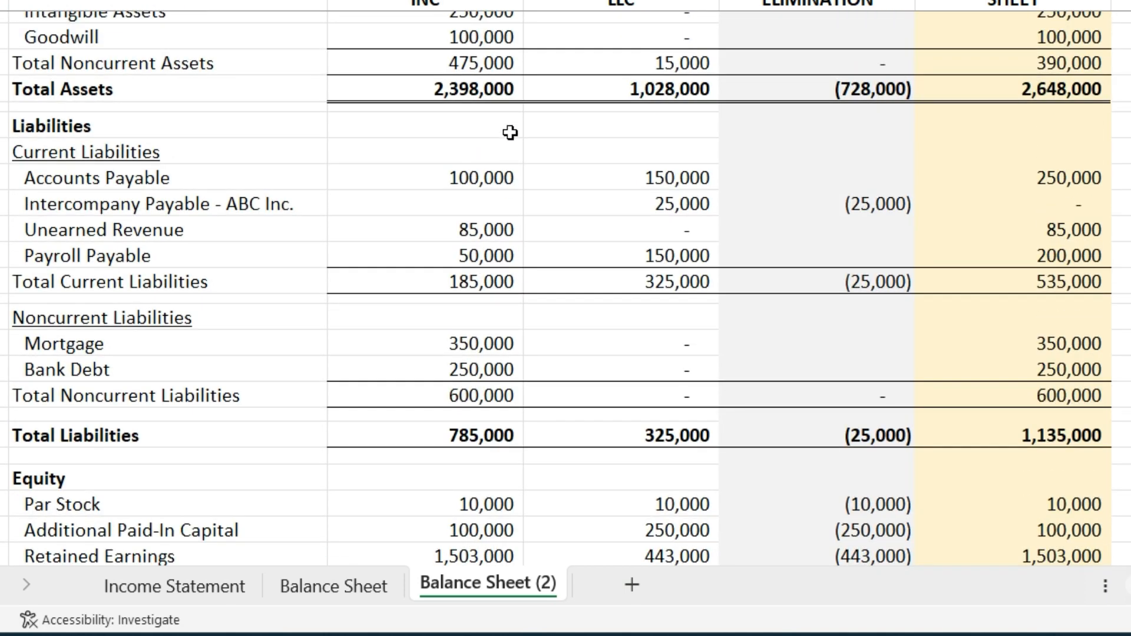
click(508, 89)
text(-)
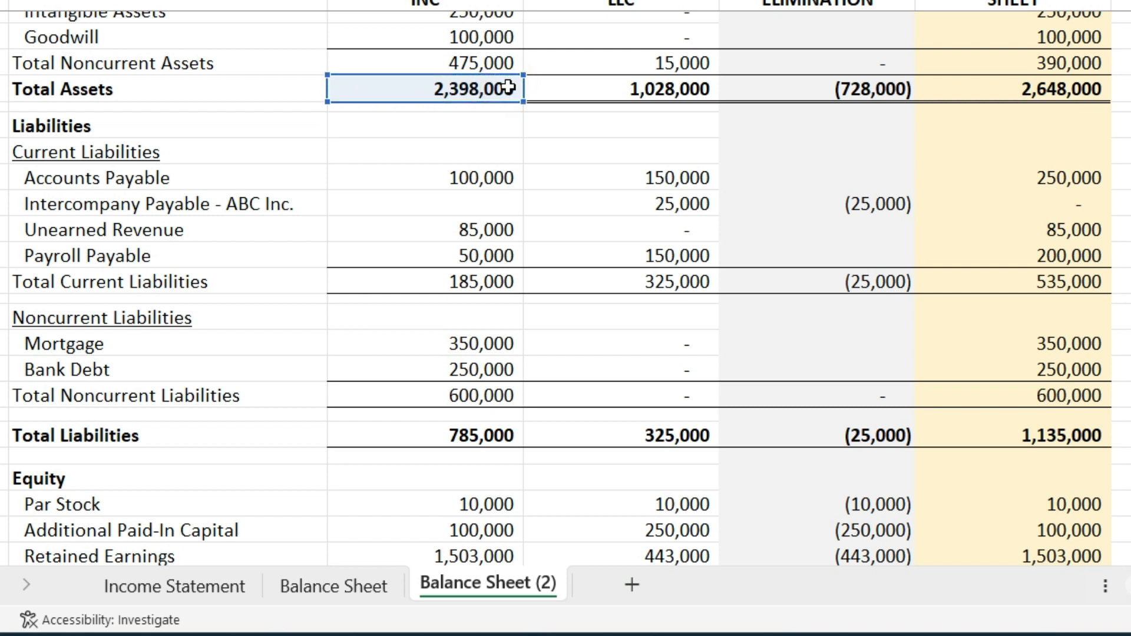
scroll(508, 94, down, 4)
click(471, 307)
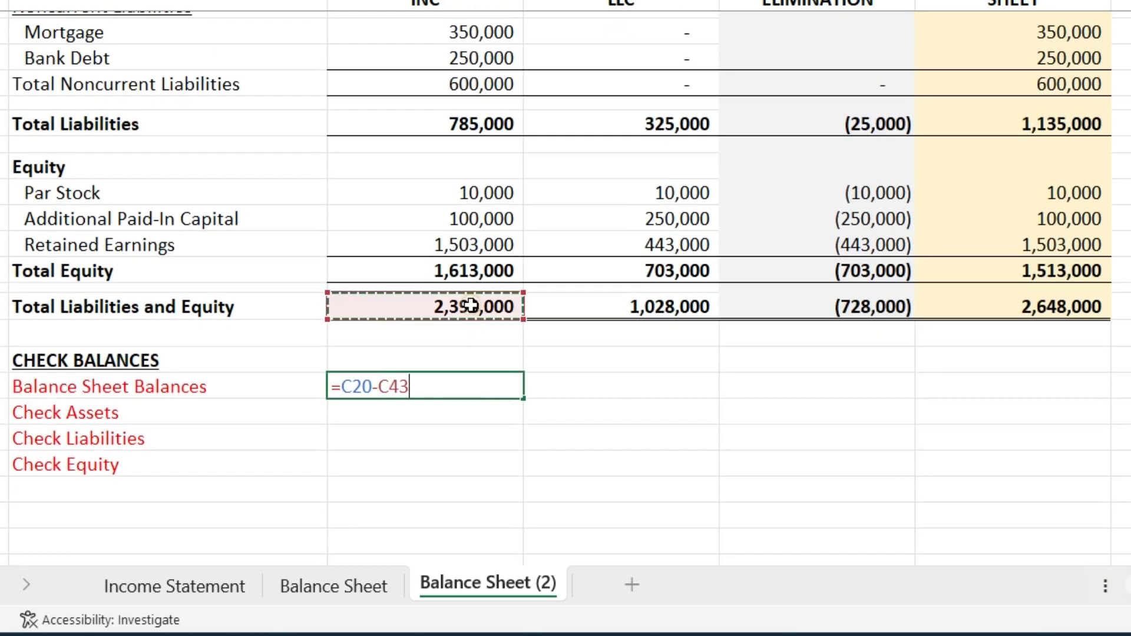
key(Return)
- Copy the Balance Sheet Balances formula across to the XYZ, Elimination and Consolidated columns
click(506, 387)
drag(522, 397, 1061, 406)
click(892, 427)
- Enter =sum(C7:C12)+sum(C16:C18) minus the Total Assets cell C20 in the Check Assets row for ABC, Inc
click(451, 412)
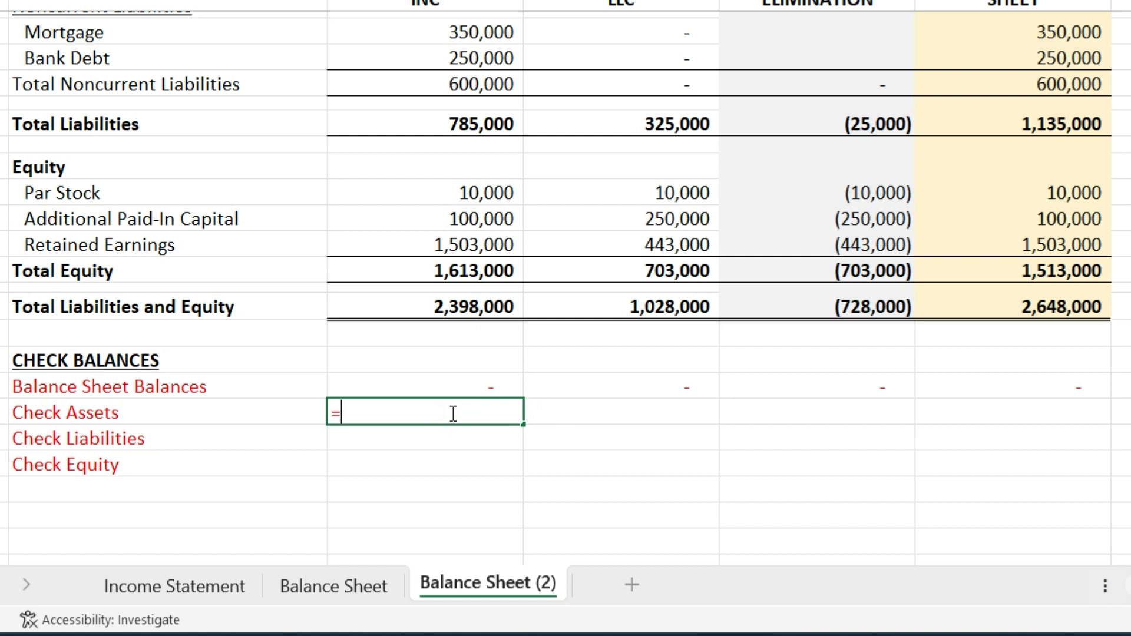
text(=sum()
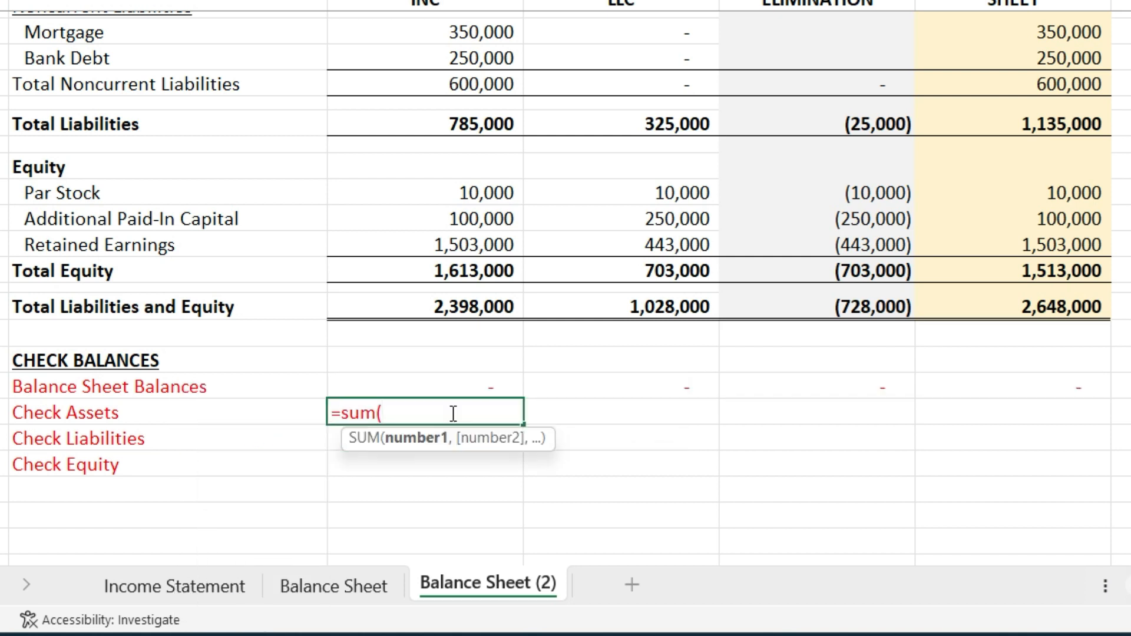
scroll(501, 331, up, 8)
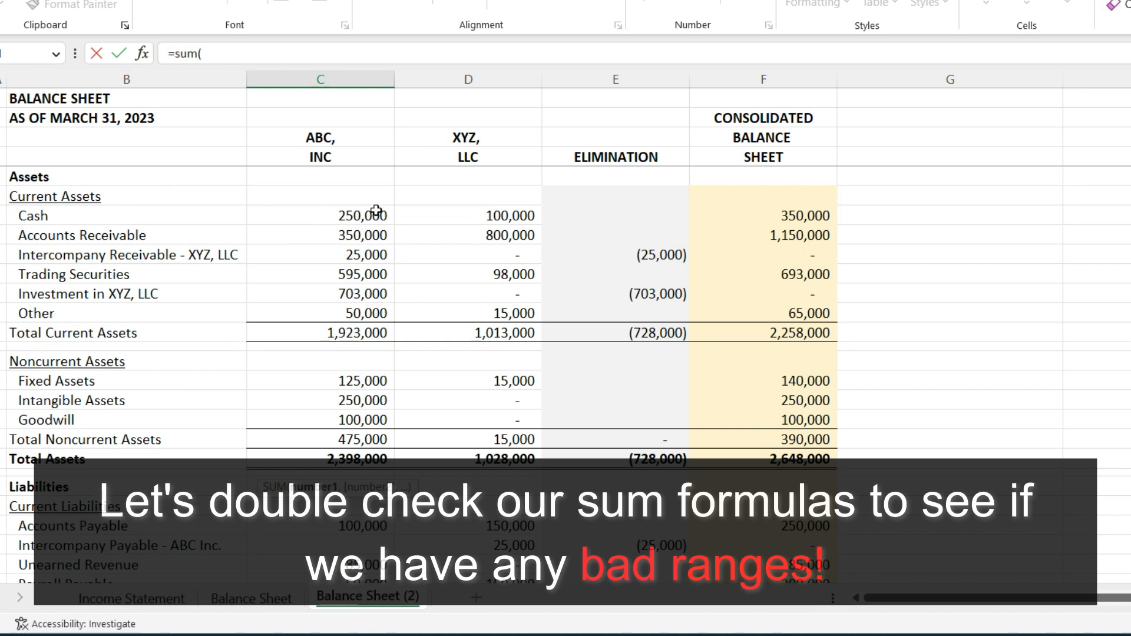
drag(375, 211, 350, 303)
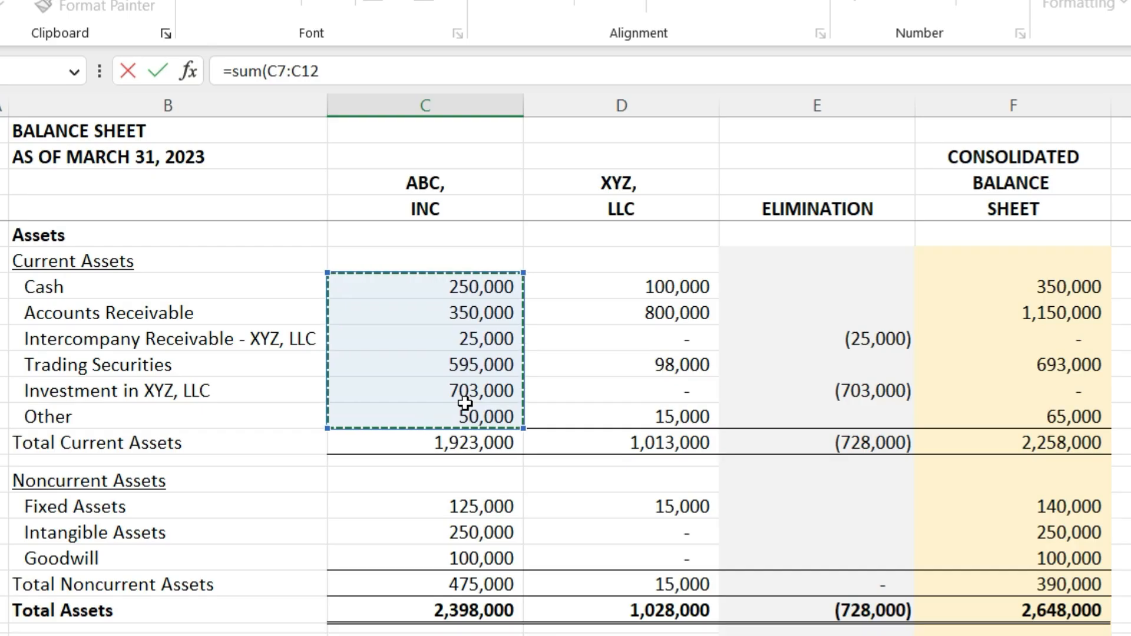
text()+)
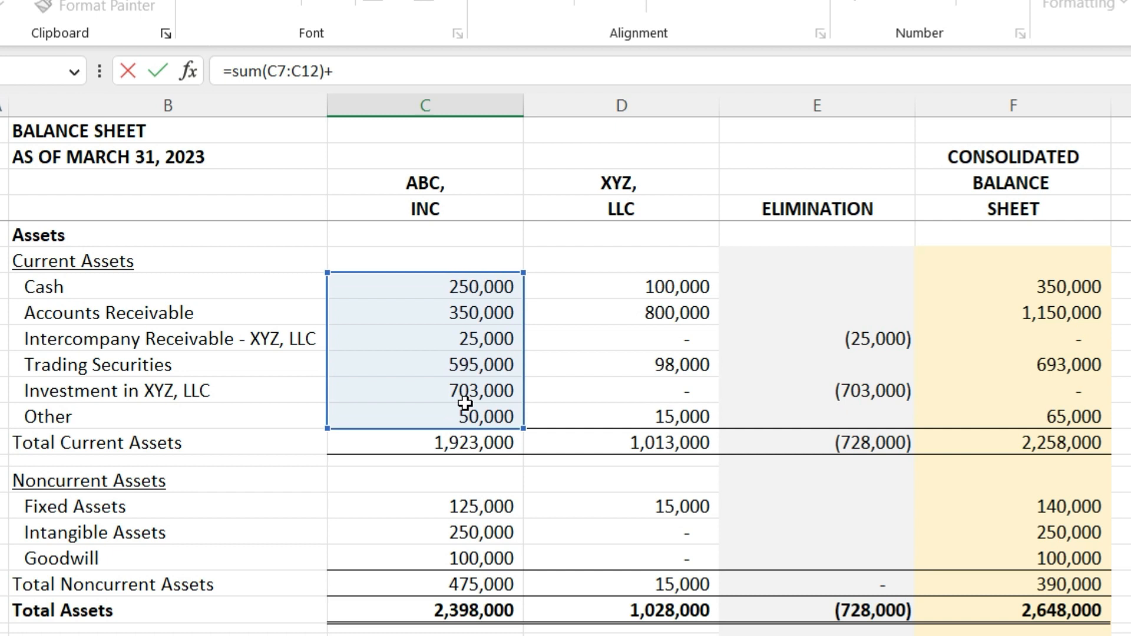
text(sum()
drag(468, 552, 469, 505)
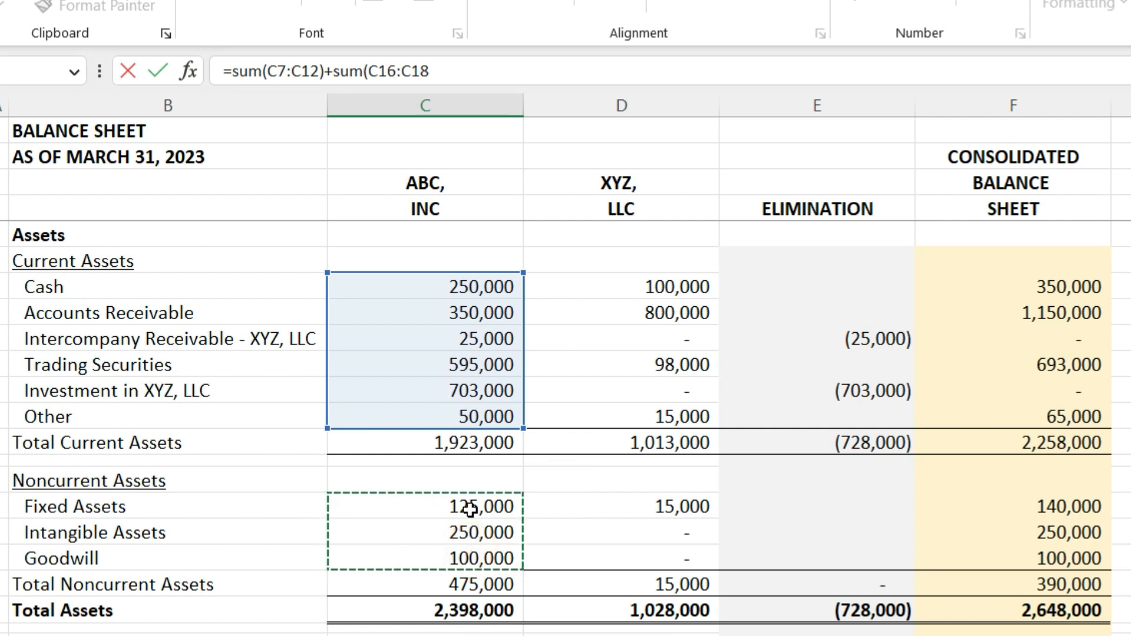
text())
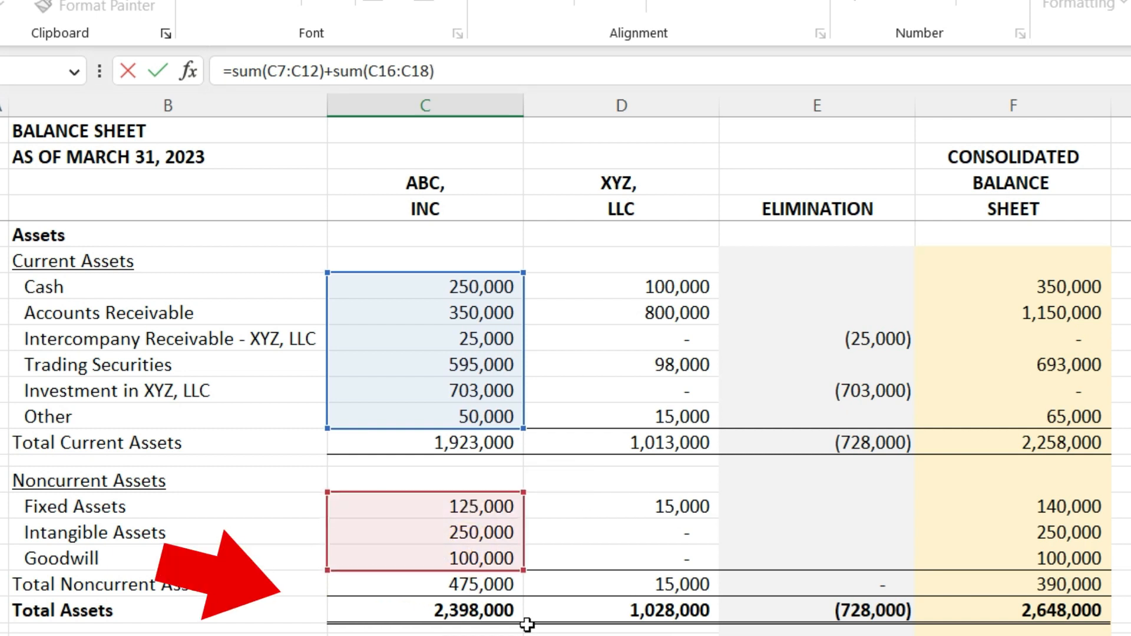
text(-)
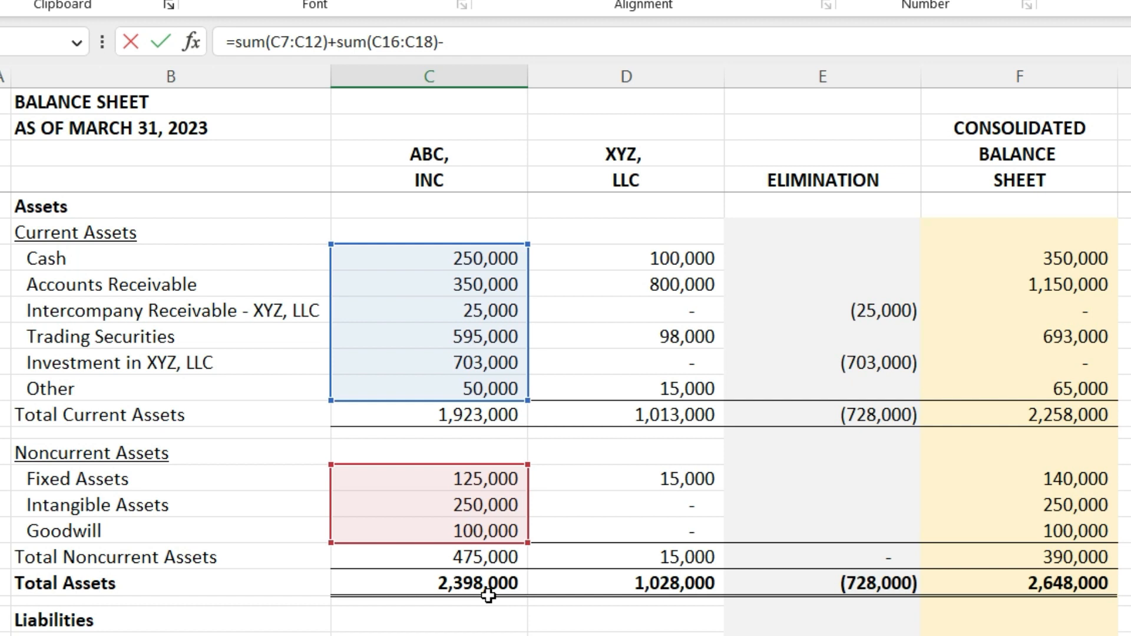
click(485, 616)
- Copy the Check Assets formula across to the XYZ, Elimination and Consolidated columns
drag(527, 546, 1037, 554)
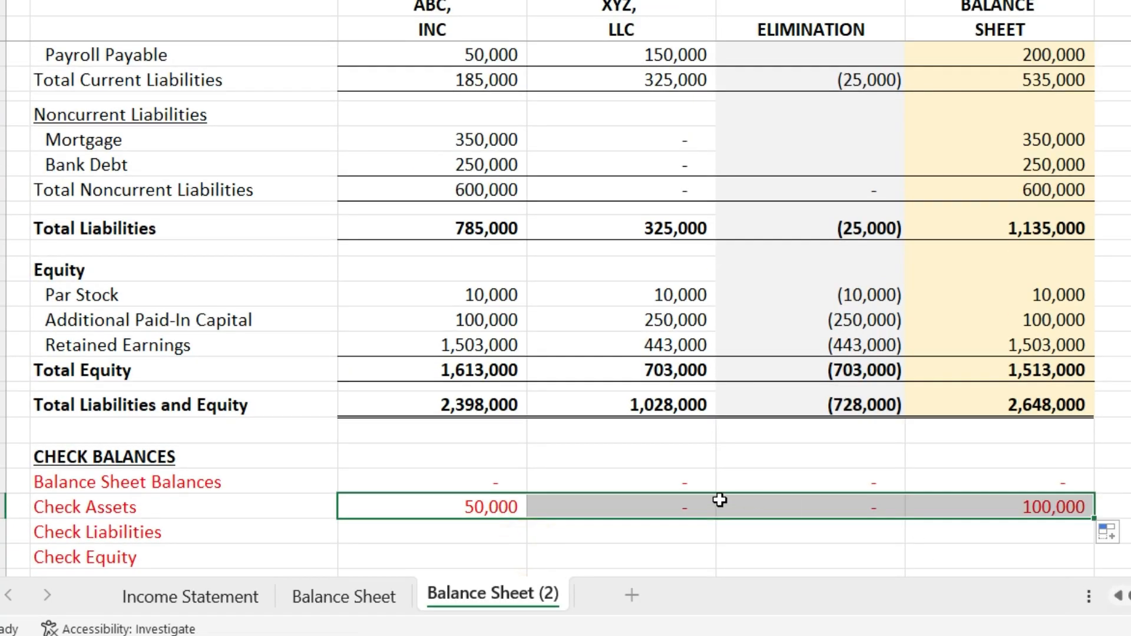
click(939, 505)
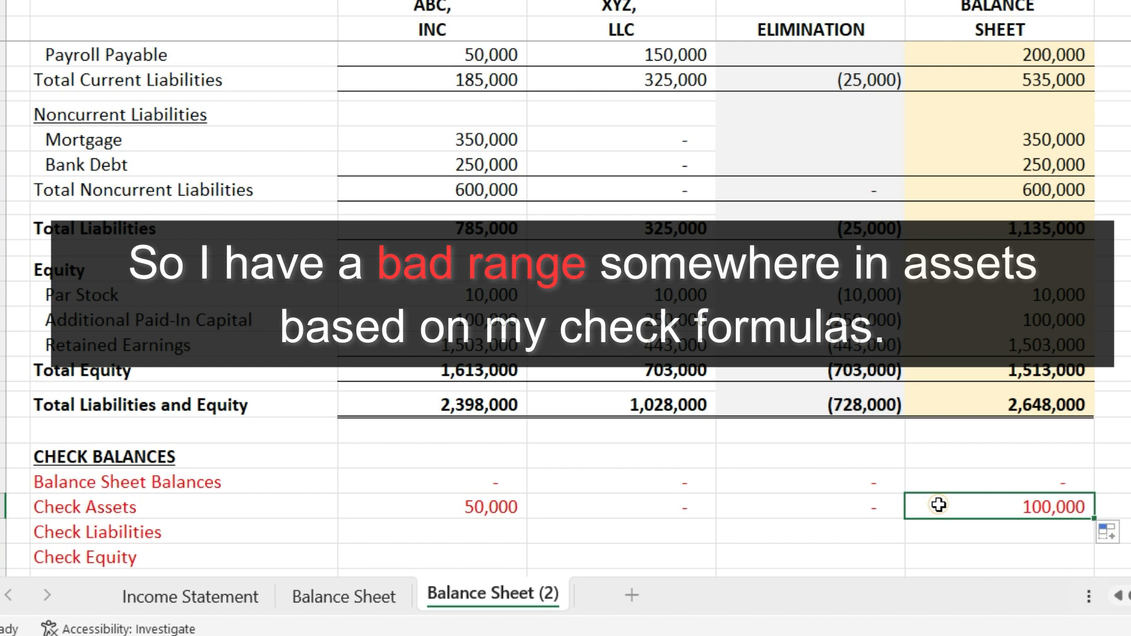
click(455, 513)
- Enter =SUM(C24:C27)+SUM(C31:C32)-C35 in the Check Liabilities row for ABC, Inc, comparing the liability items with Total Liabilities
click(456, 528)
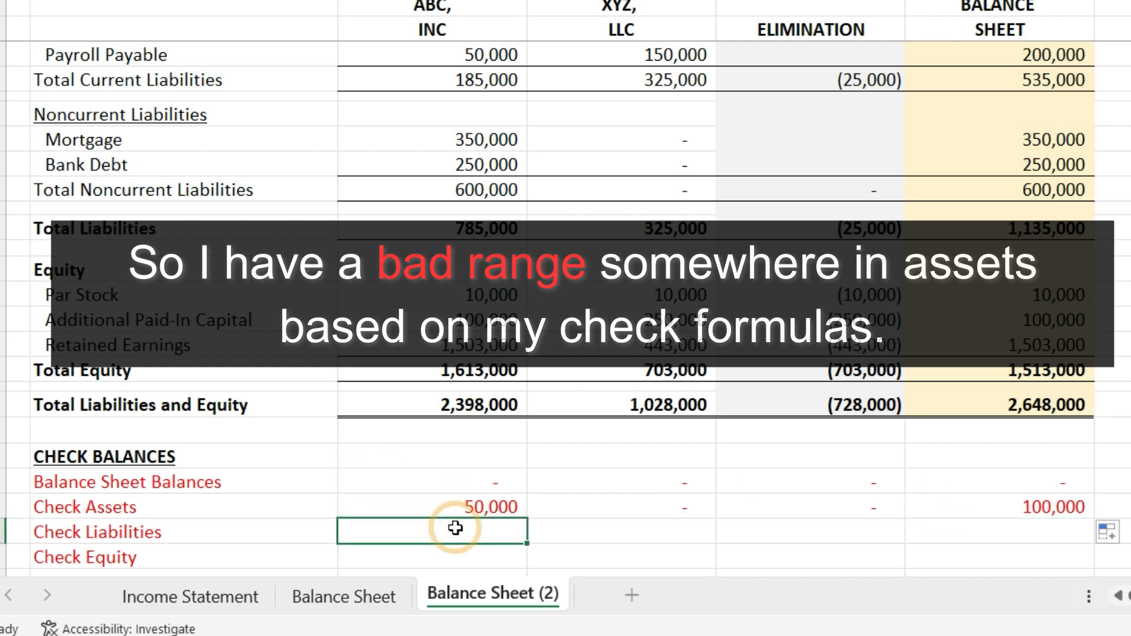
text(=su)
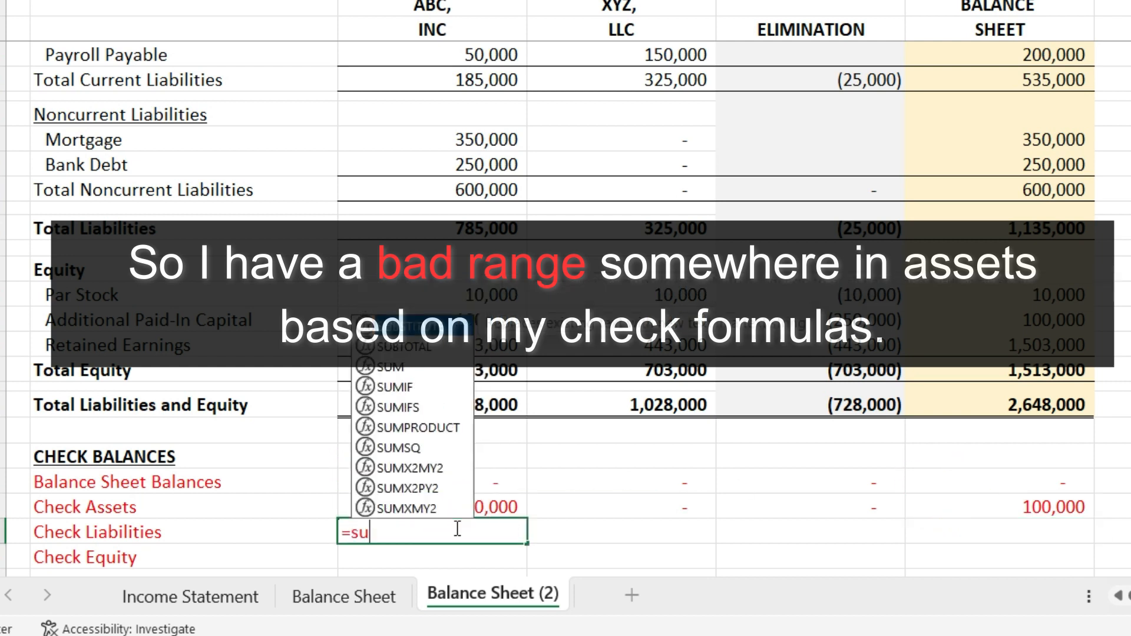
text(m()
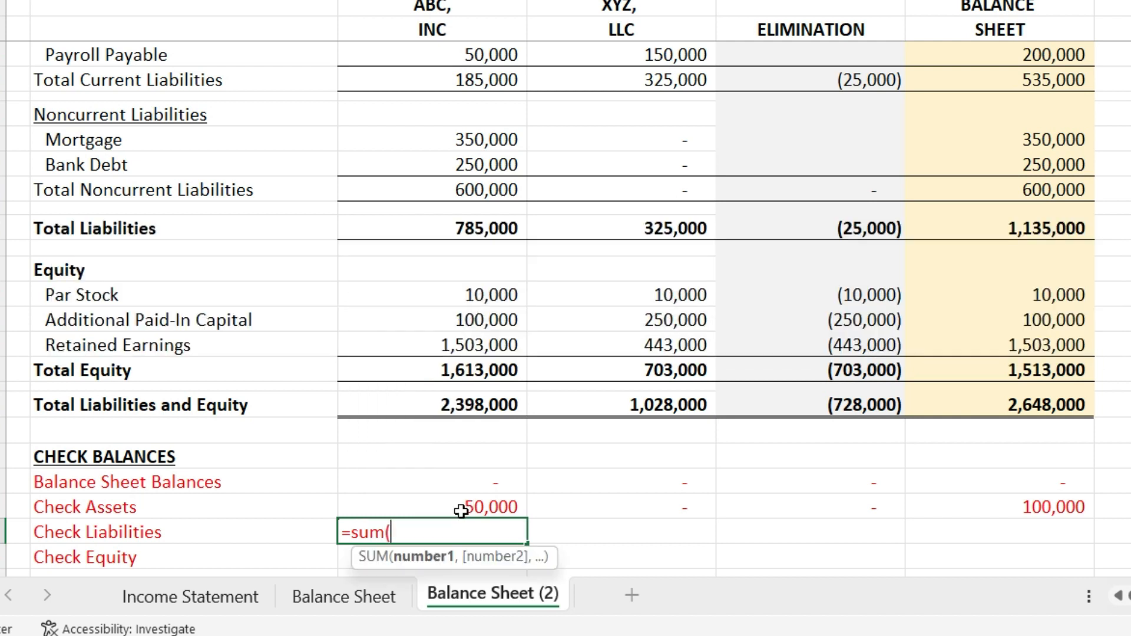
scroll(461, 510, up, 5)
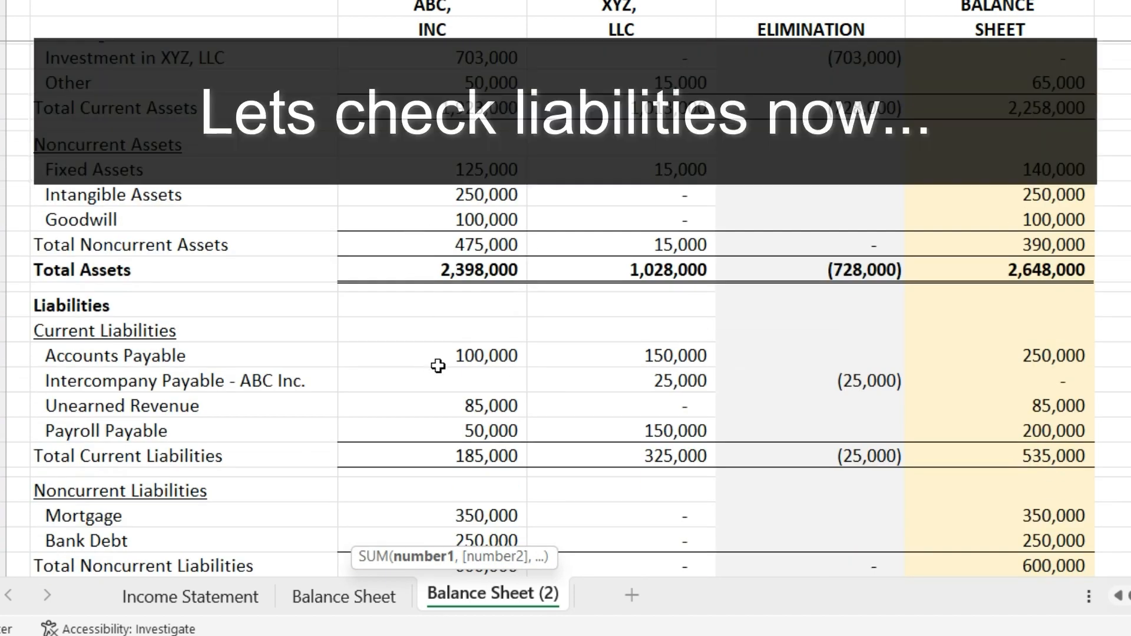
drag(450, 351, 439, 427)
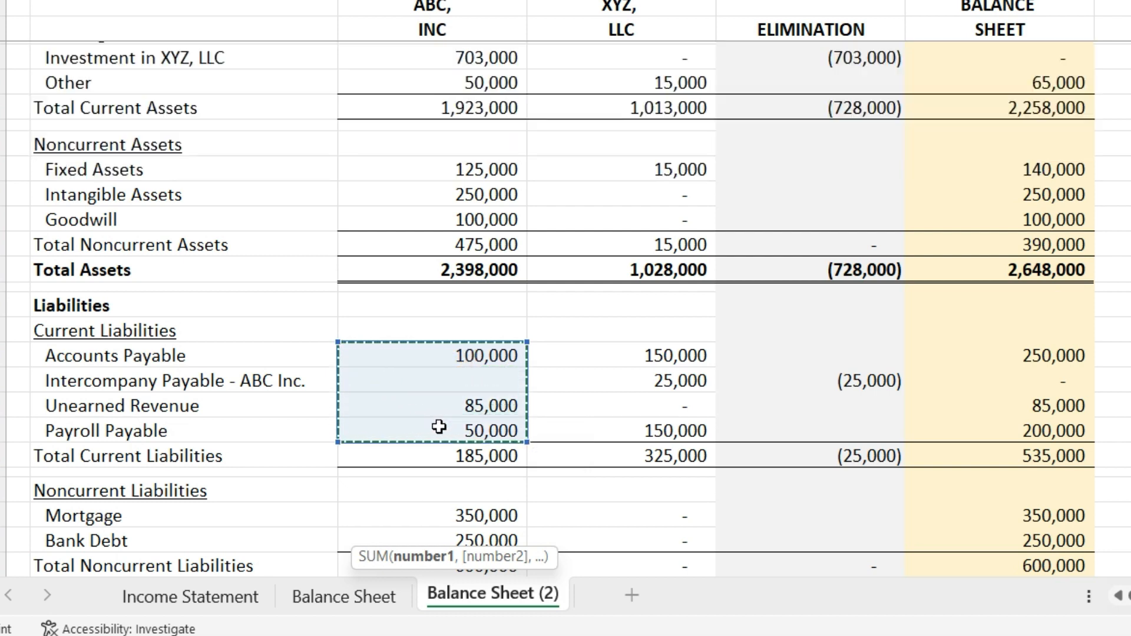
text()+sum()
drag(485, 565, 491, 520)
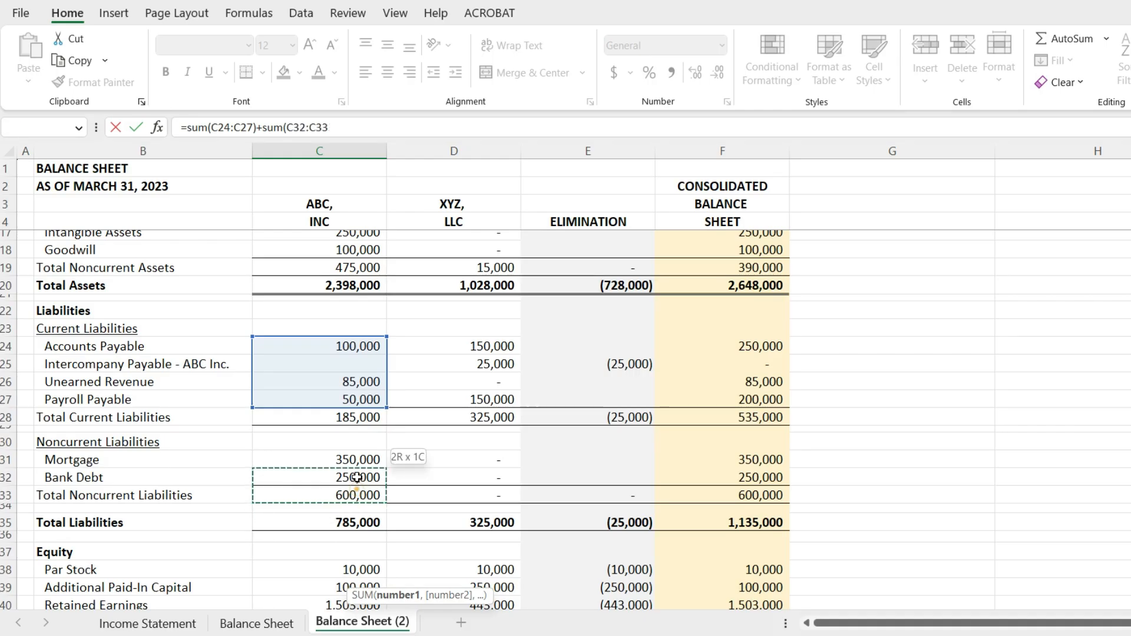
drag(356, 478, 360, 461)
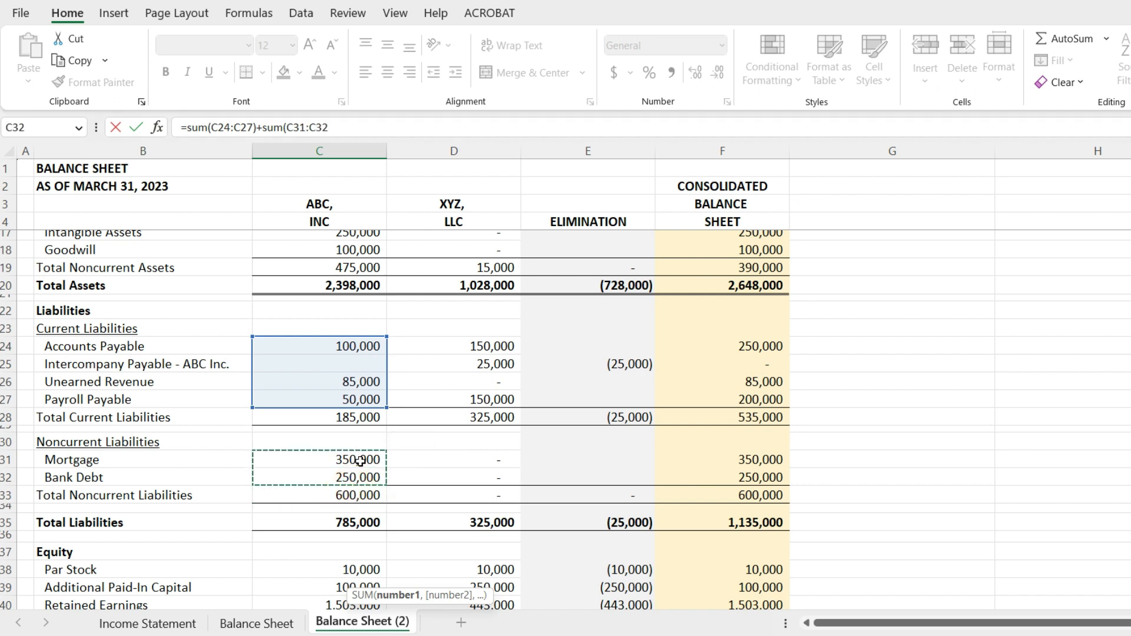
text()-)
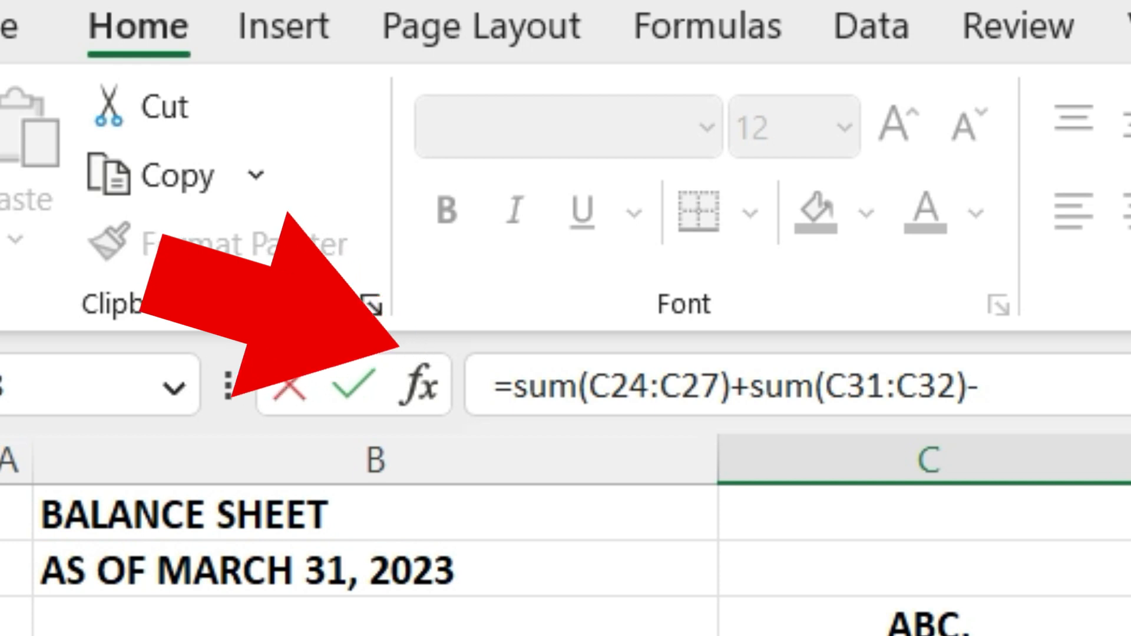
click(929, 630)
key(Return)
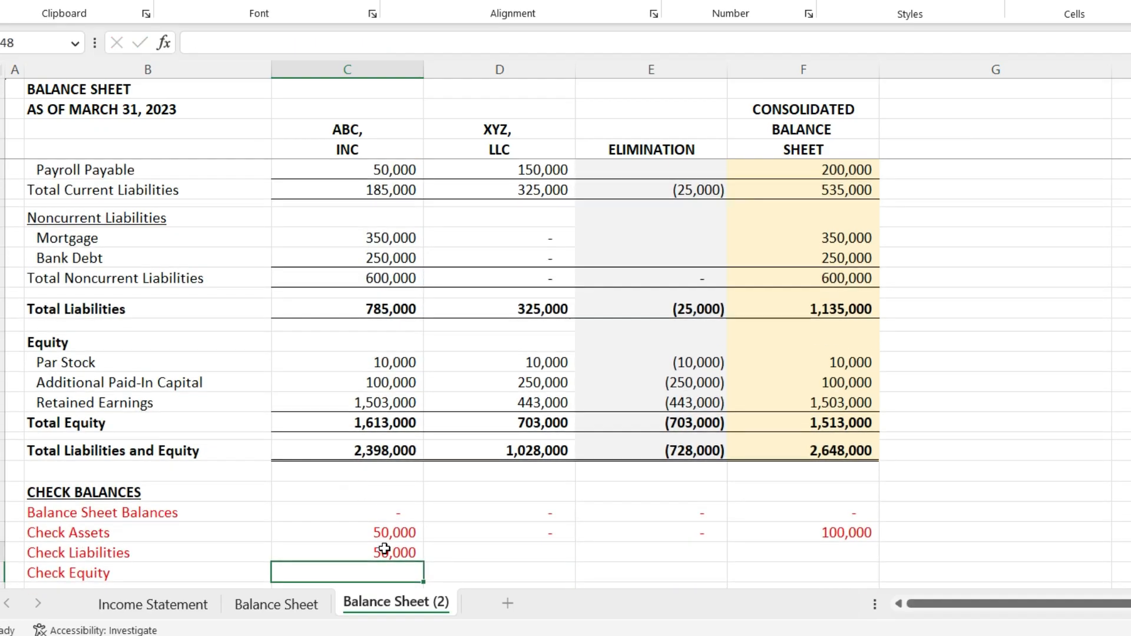
- Copy the Check Liabilities formula across to the XYZ, Elimination and Consolidated columns
click(385, 549)
drag(423, 563, 954, 614)
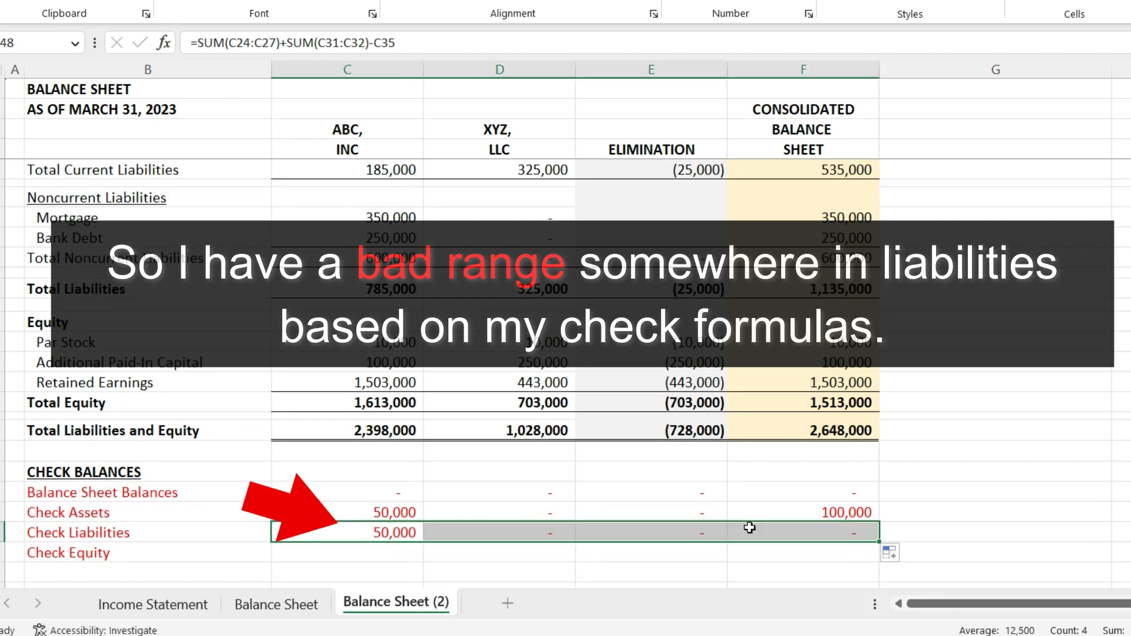
click(667, 485)
- Enter =sum(C38:C40) minus the Total Equity cell in the Check Equity row for ABC, Inc
click(330, 563)
click(352, 551)
double_click(352, 550)
text(=)
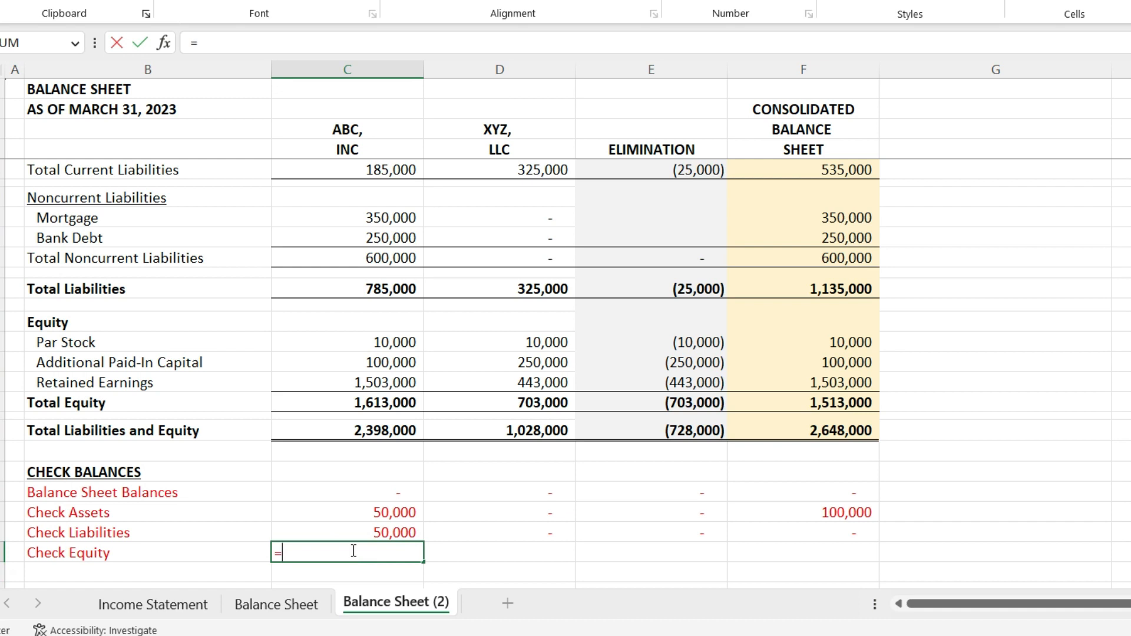
text(sum)
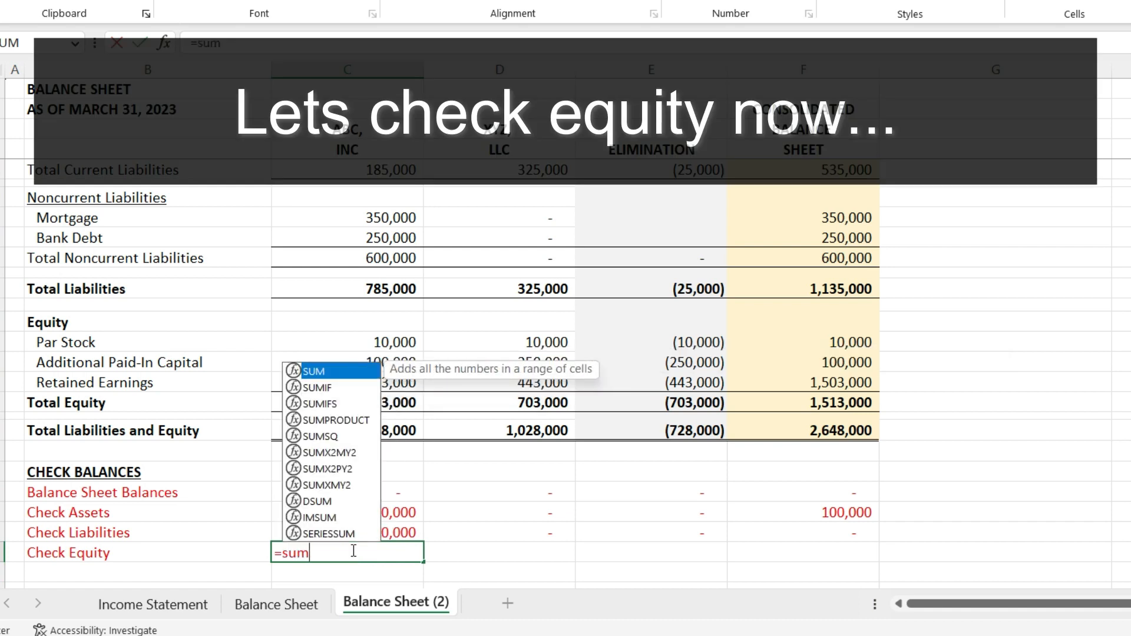
text(()
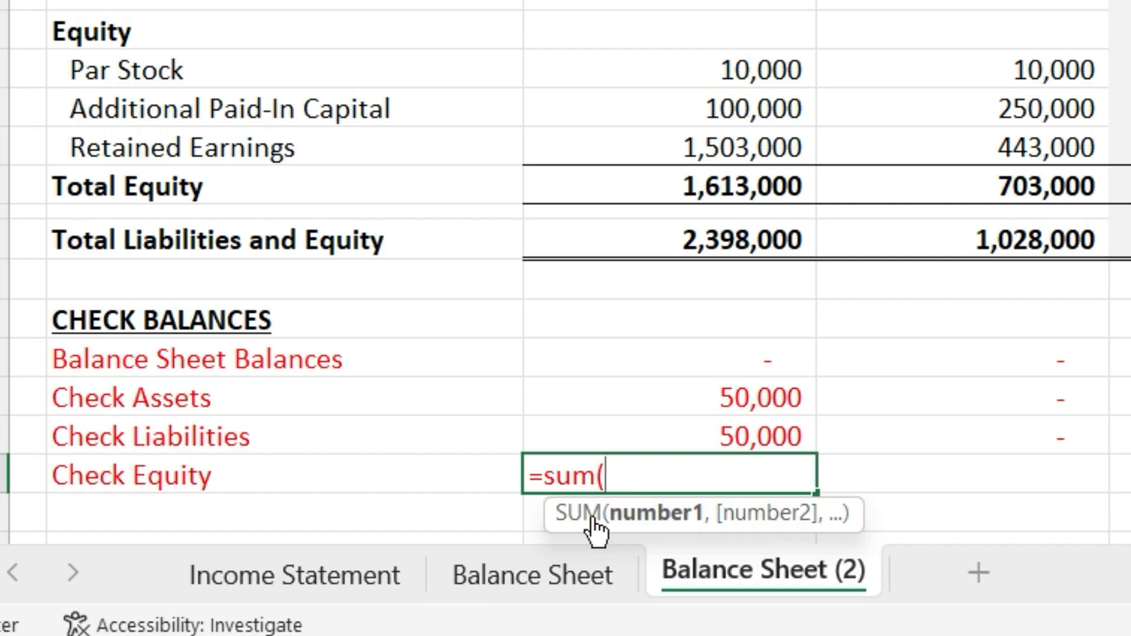
drag(764, 145, 769, 71)
text())
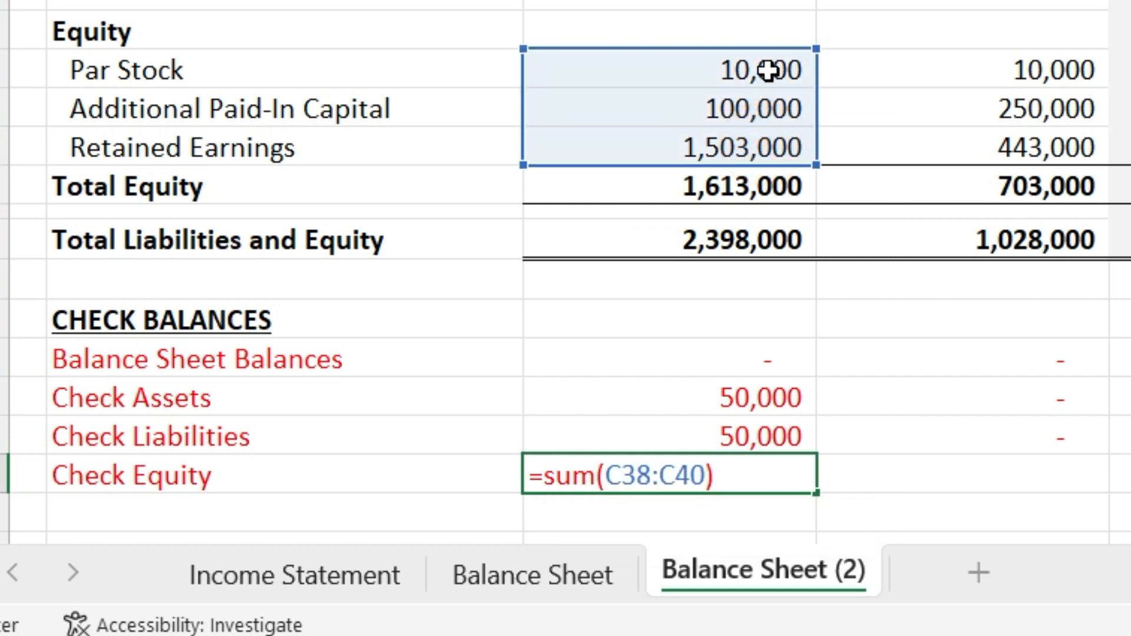
text(-)
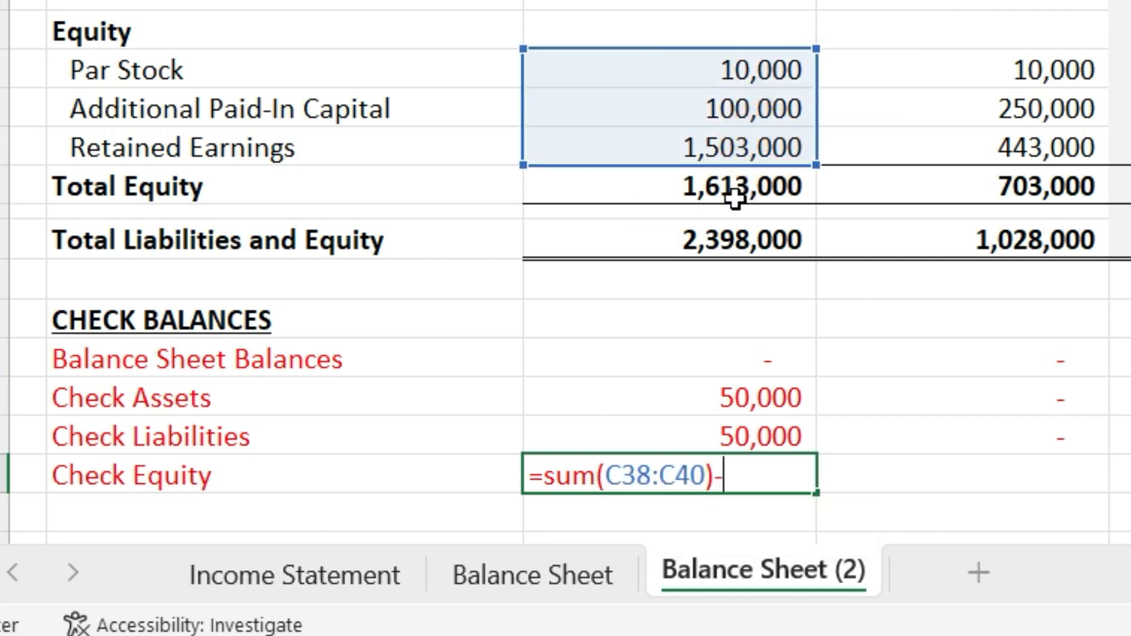
click(769, 196)
key(Return)
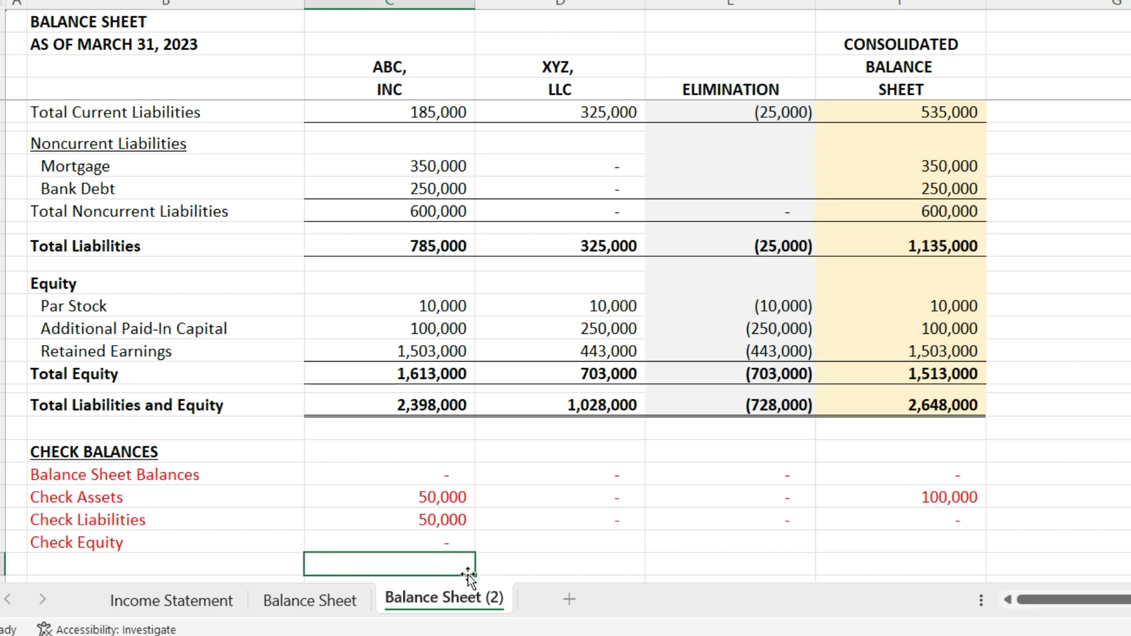
- Copy the Check Equity formula across to the XYZ, Elimination and Consolidated columns
click(445, 542)
drag(475, 553, 978, 570)
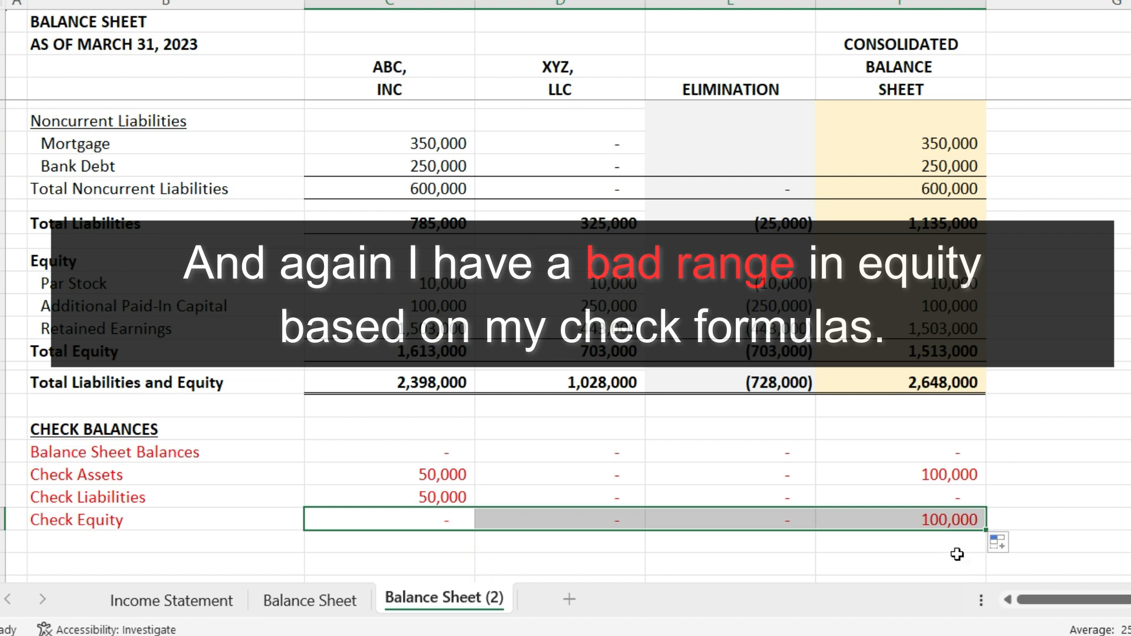
- Extend the sum range of ABC, Inc's Total Current Assets to C7:C12 so it includes Other
click(487, 383)
click(394, 457)
click(412, 471)
scroll(415, 472, up, 1)
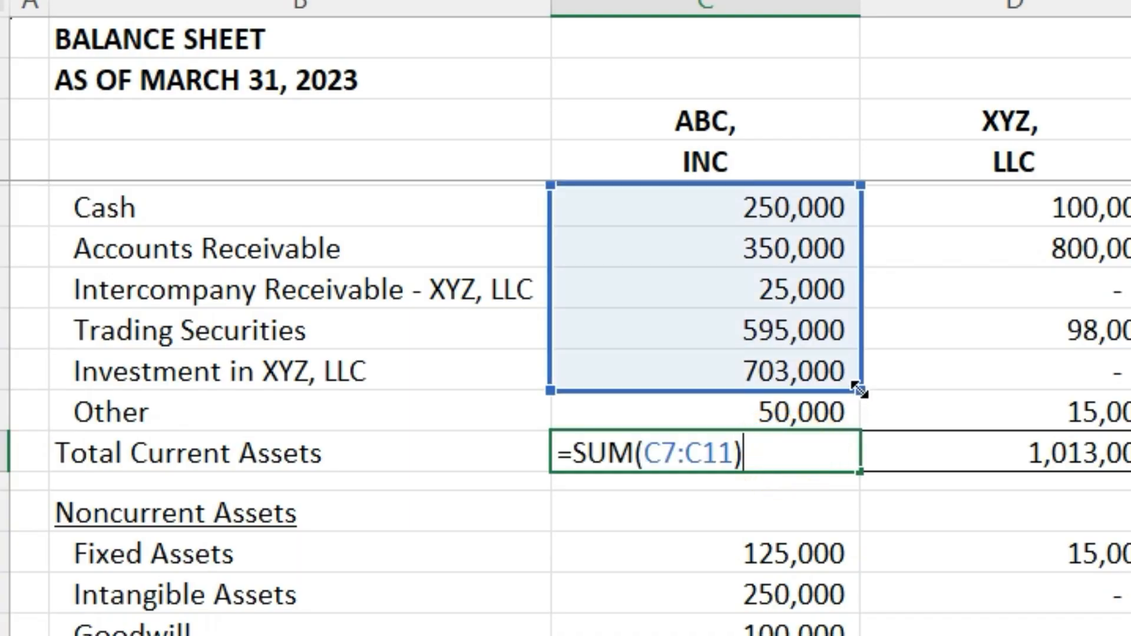
drag(859, 390, 858, 428)
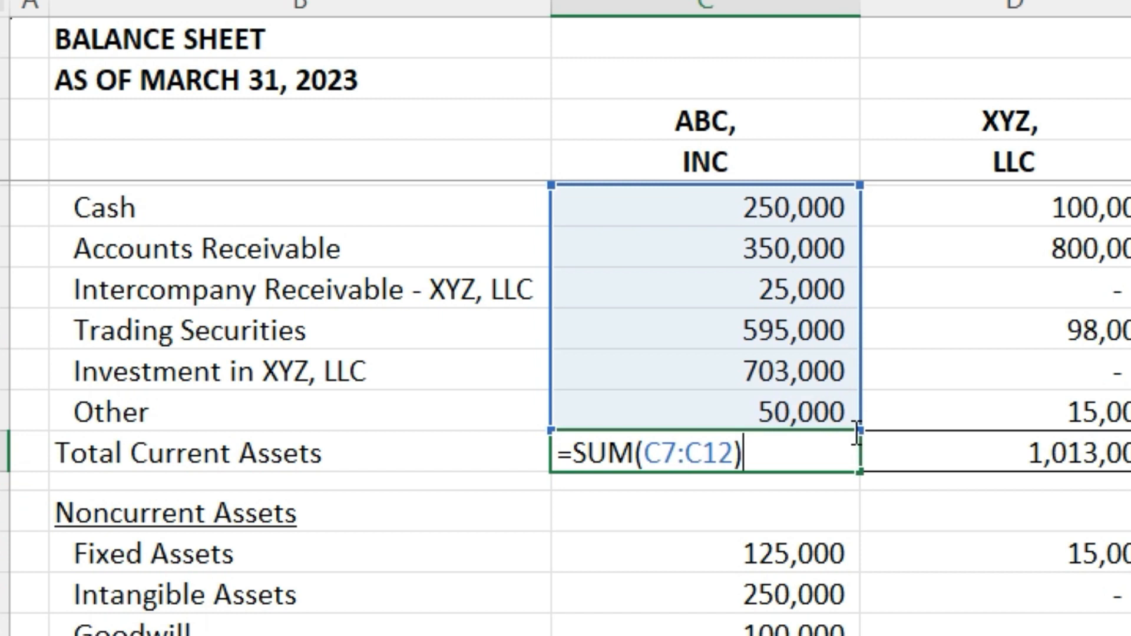
key(Return)
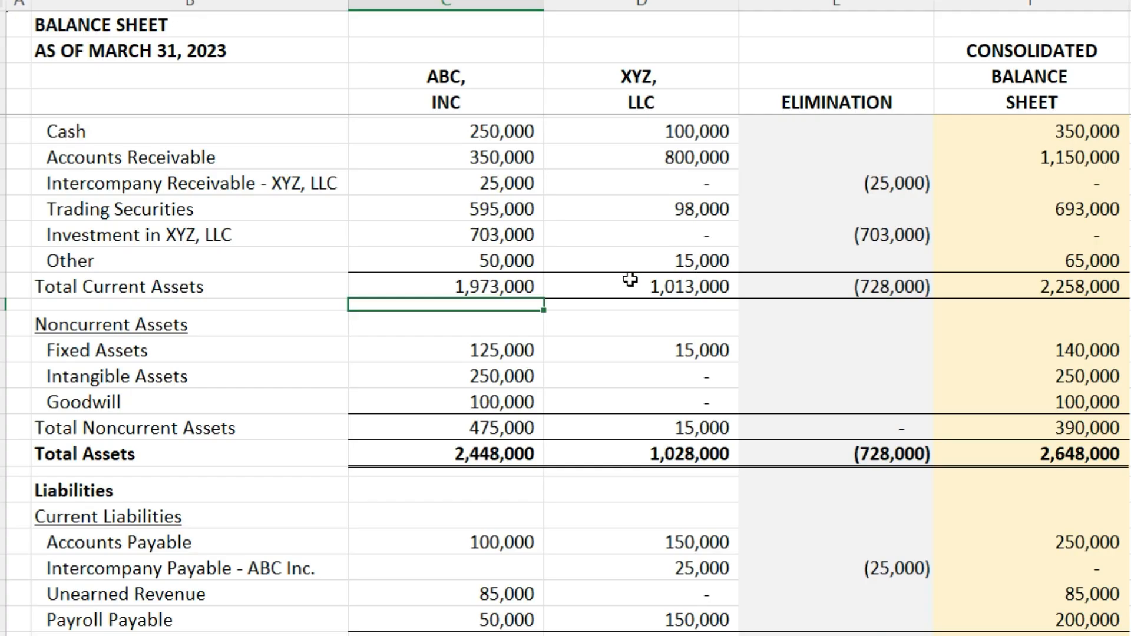
- Extend the sum range of ABC, Inc's Total Current Liabilities to C24:C27 so it includes Payroll Payable
scroll(525, 370, down, 9)
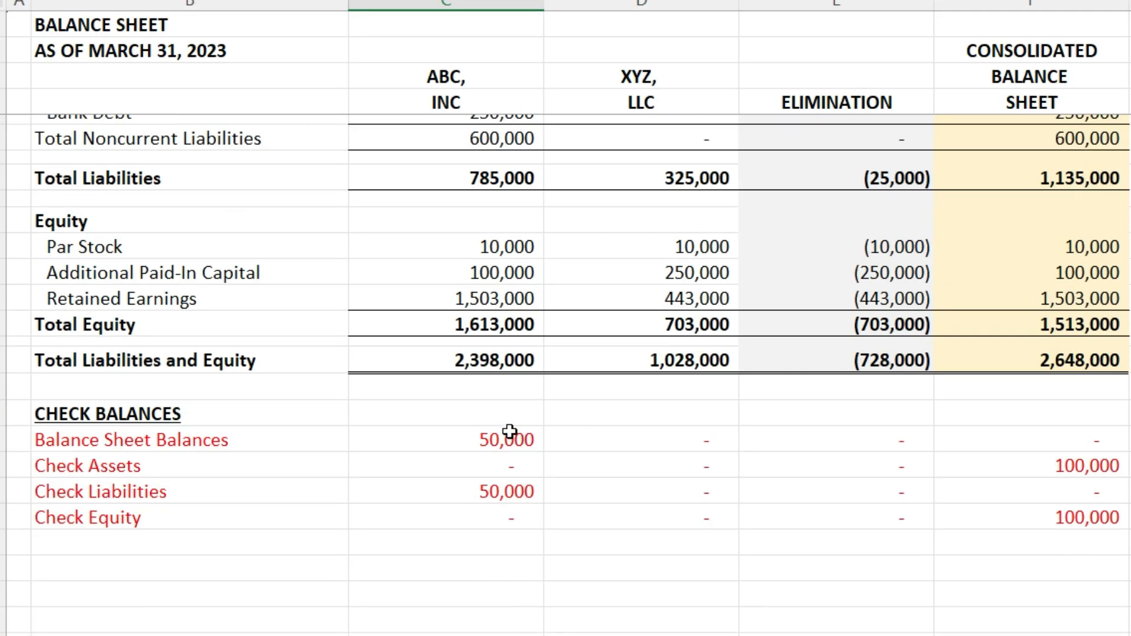
click(510, 436)
click(504, 487)
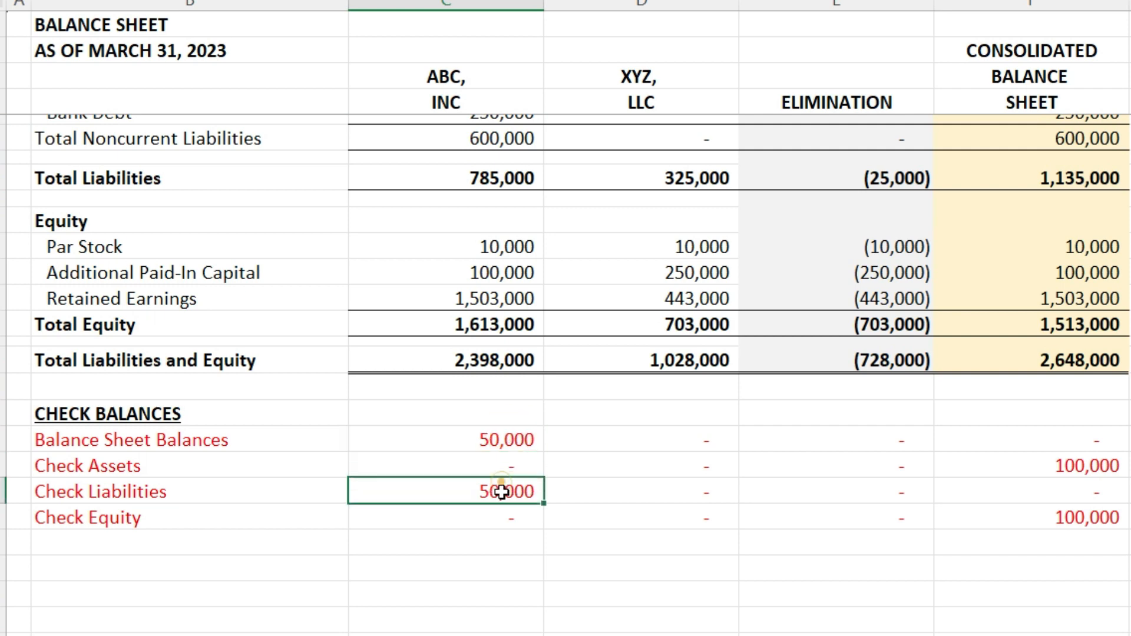
scroll(529, 561, up, 3)
scroll(530, 562, up, 2)
click(518, 406)
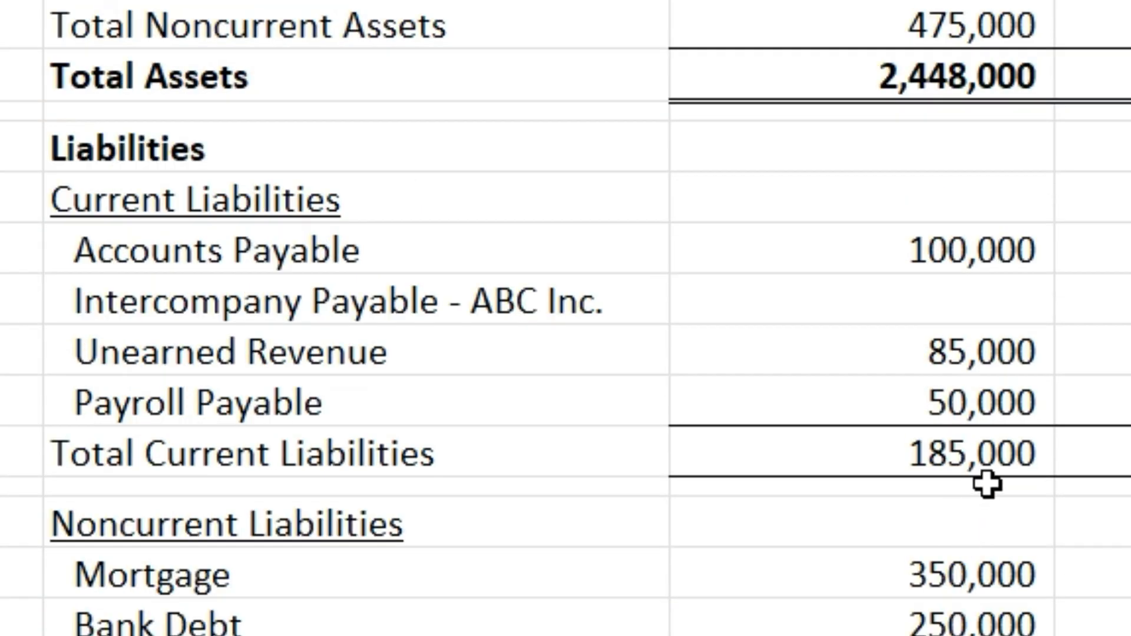
double_click(954, 445)
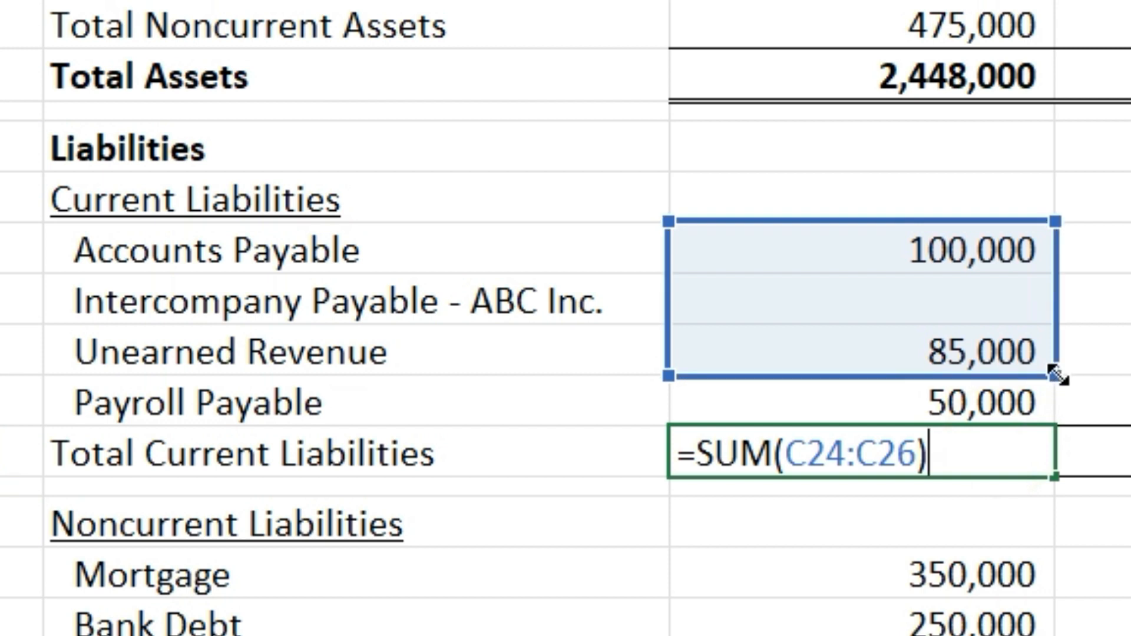
drag(1057, 375, 1058, 430)
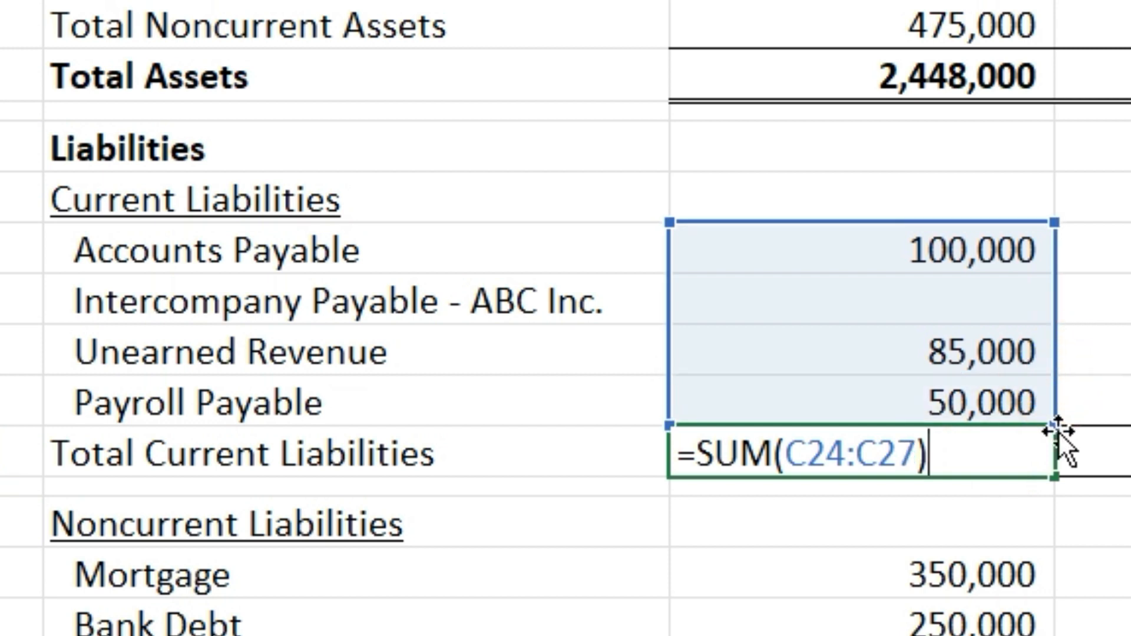
key(Return)
scroll(1060, 436, down, 5)
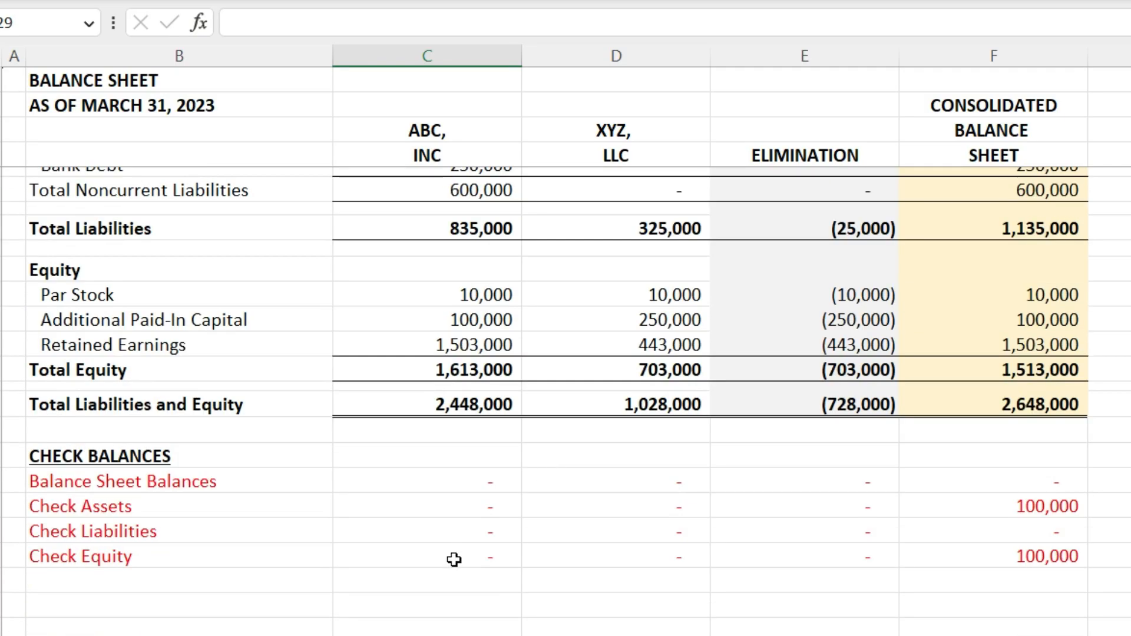
- Check the consolidated Total Current Assets formula and extend the consolidated Total Noncurrent Assets sum range to F16:F18 to include Goodwill
click(557, 481)
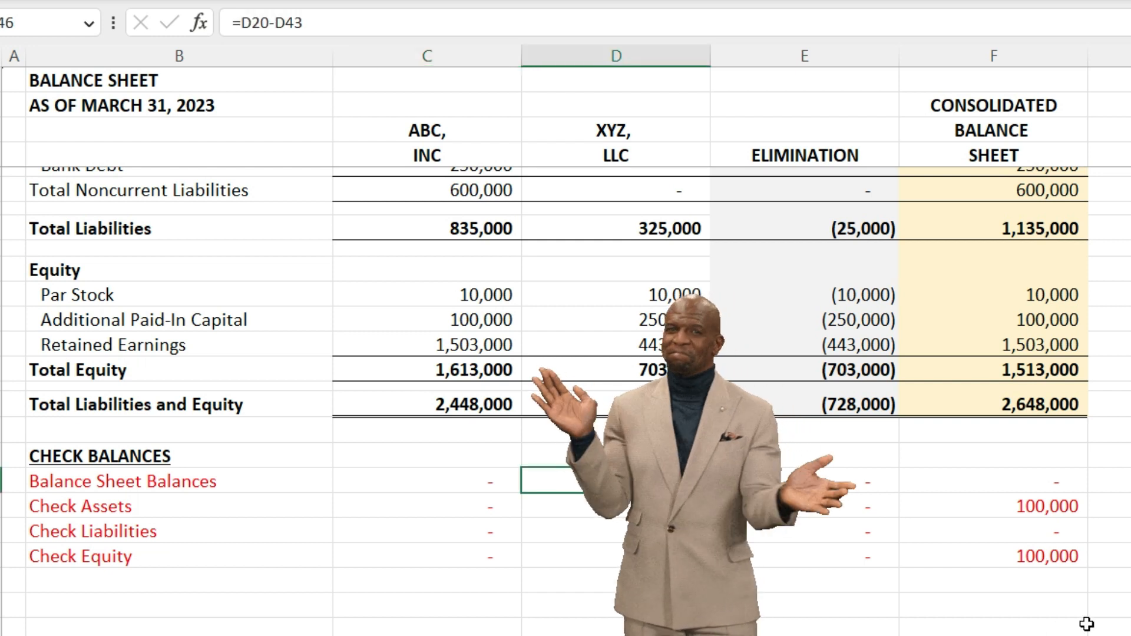
click(1063, 514)
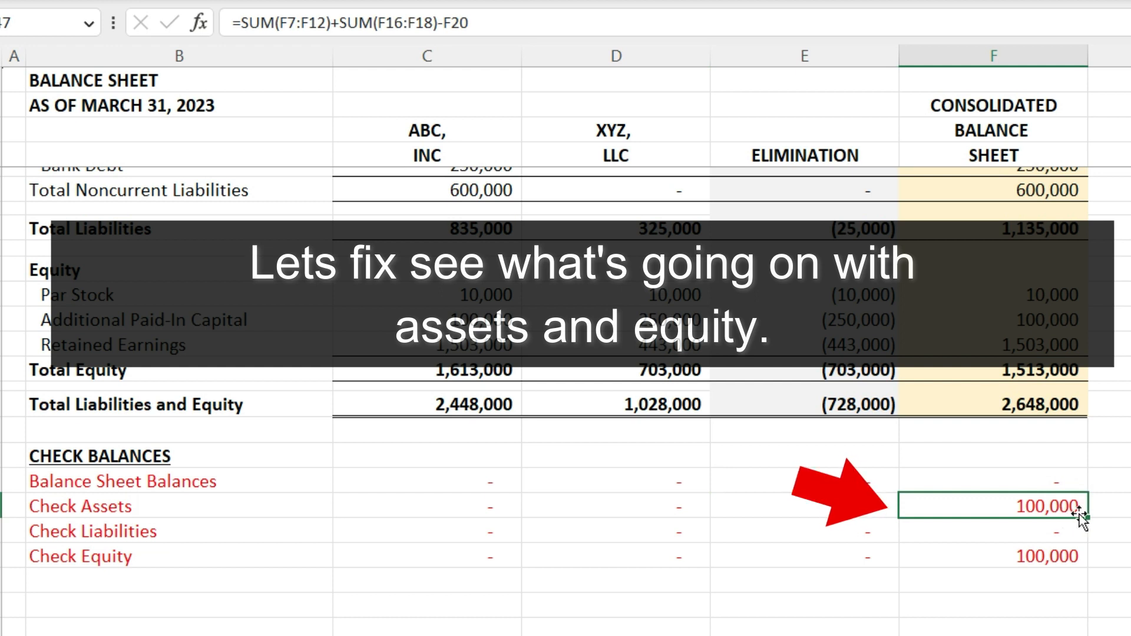
scroll(1084, 518, up, 5)
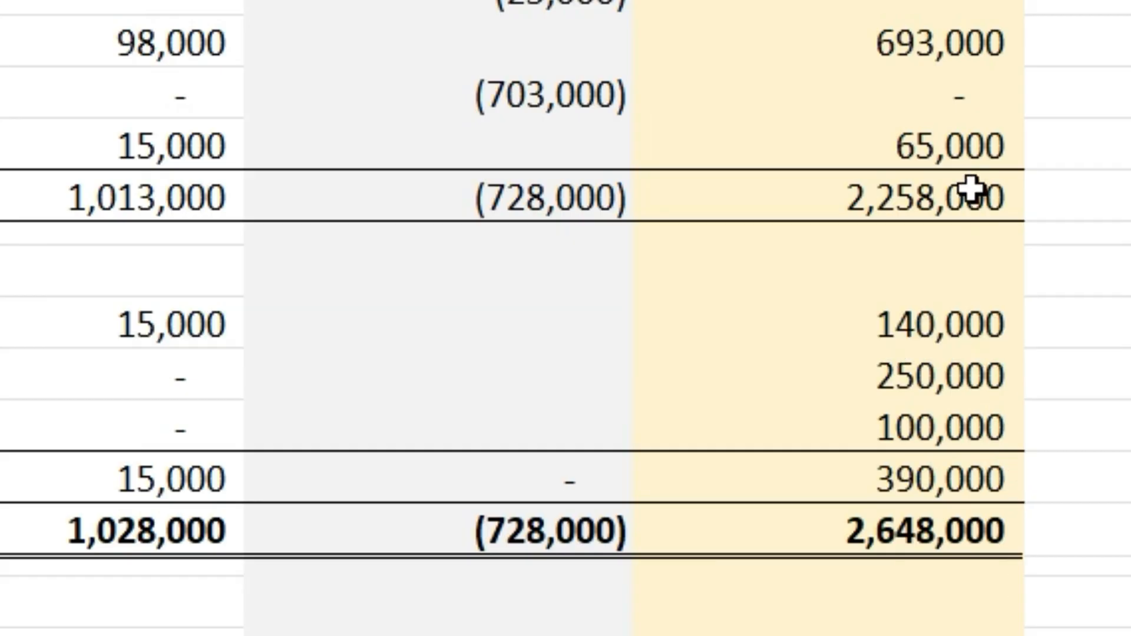
double_click(971, 189)
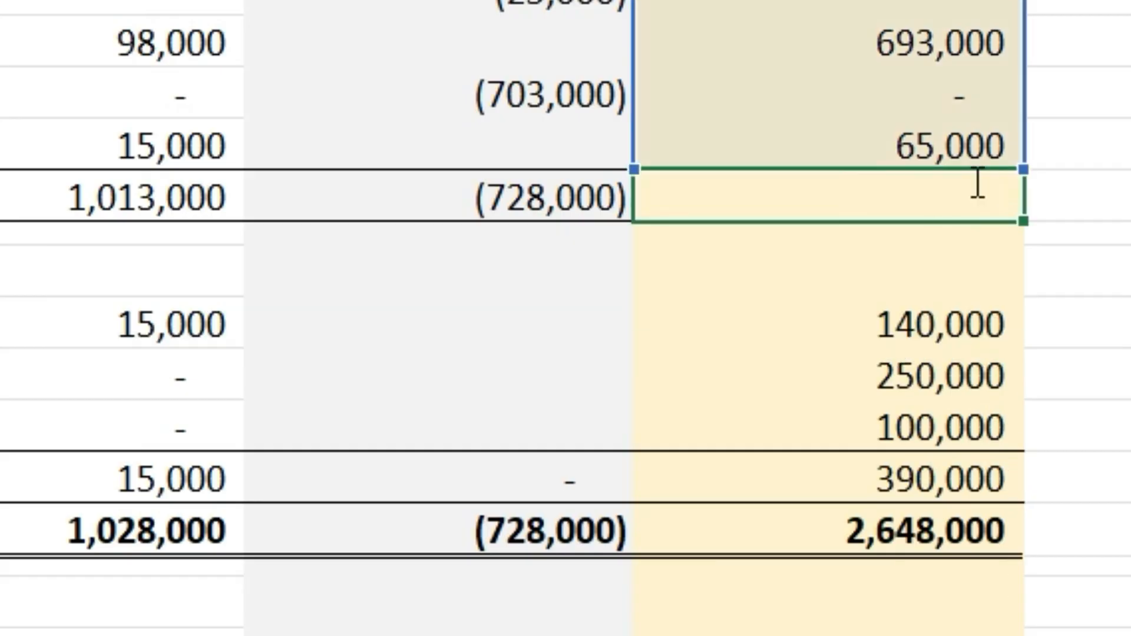
key(Return)
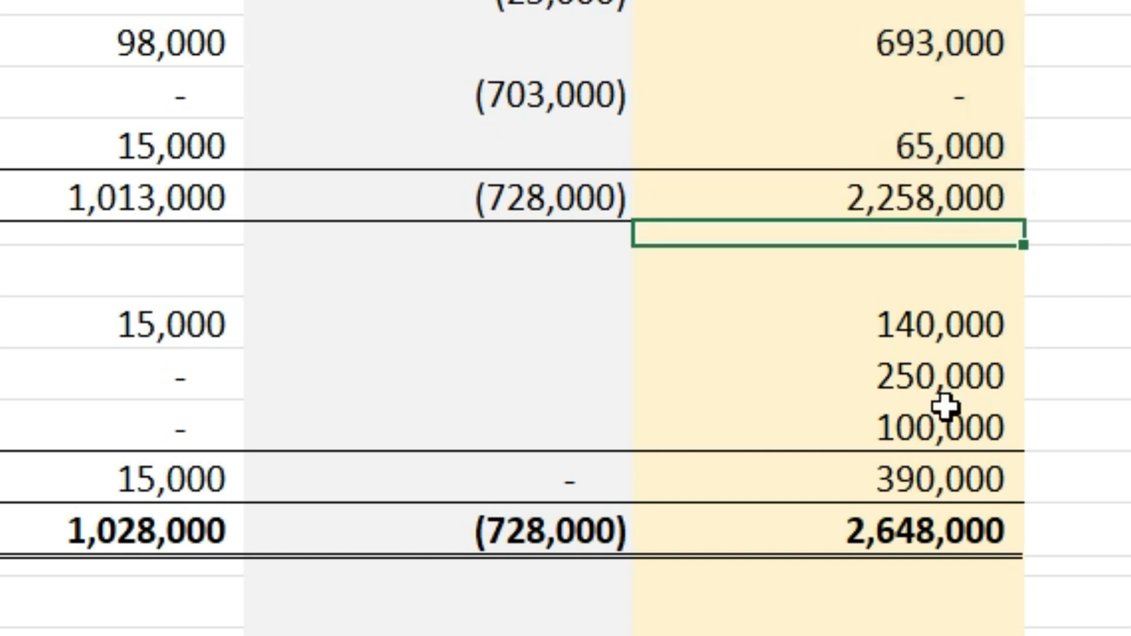
double_click(969, 480)
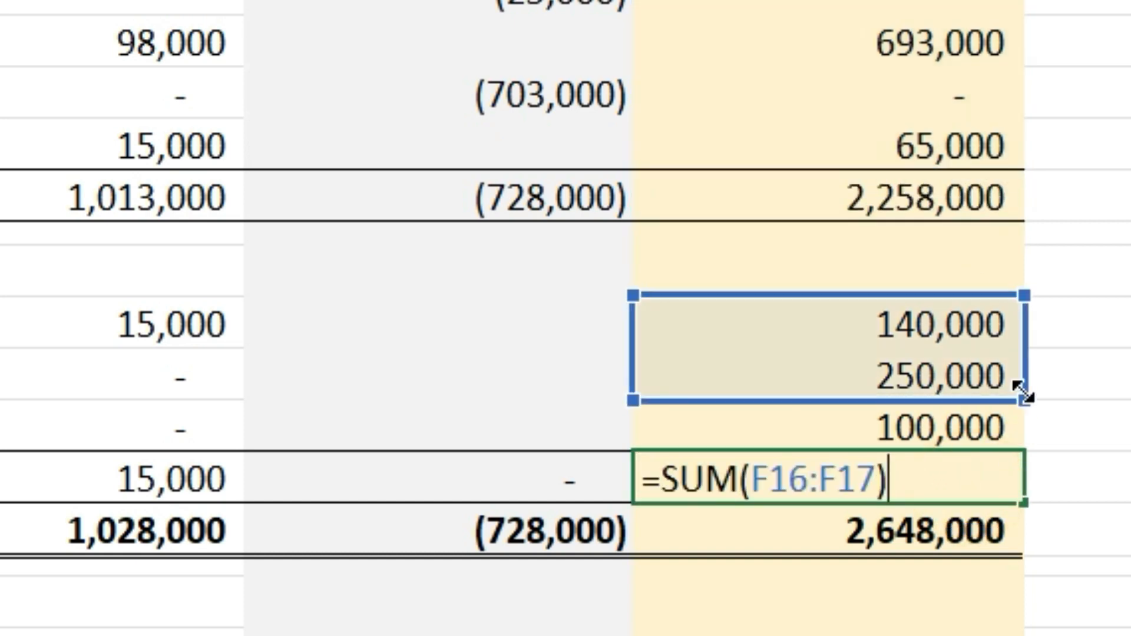
drag(1023, 399, 1026, 449)
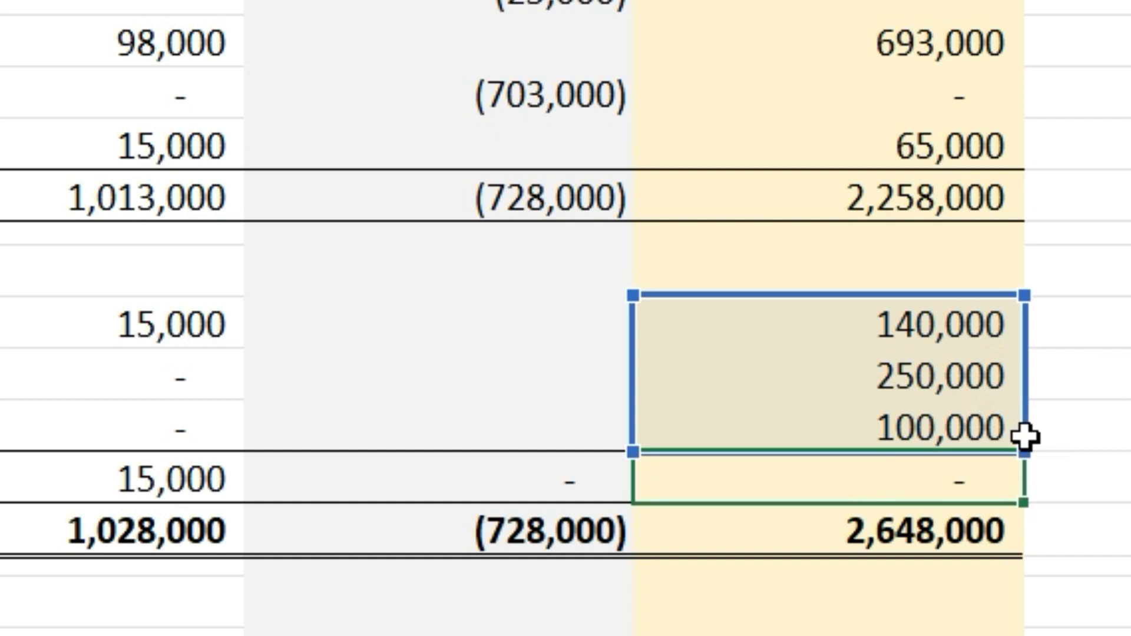
key(Return)
scroll(1070, 472, down, 3)
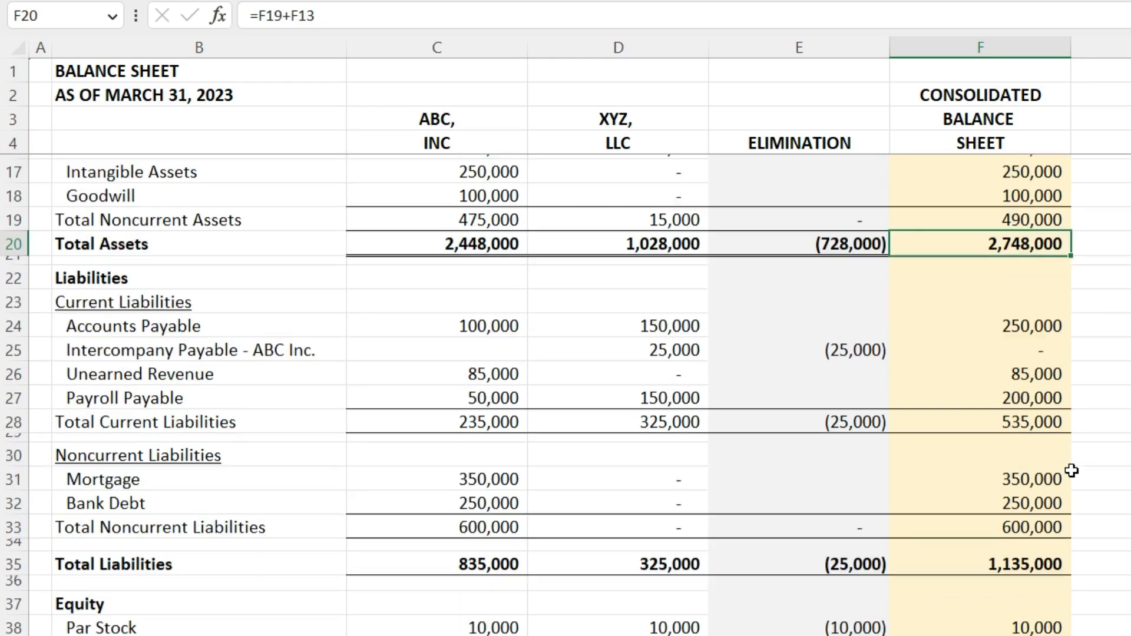
scroll(1071, 470, down, 6)
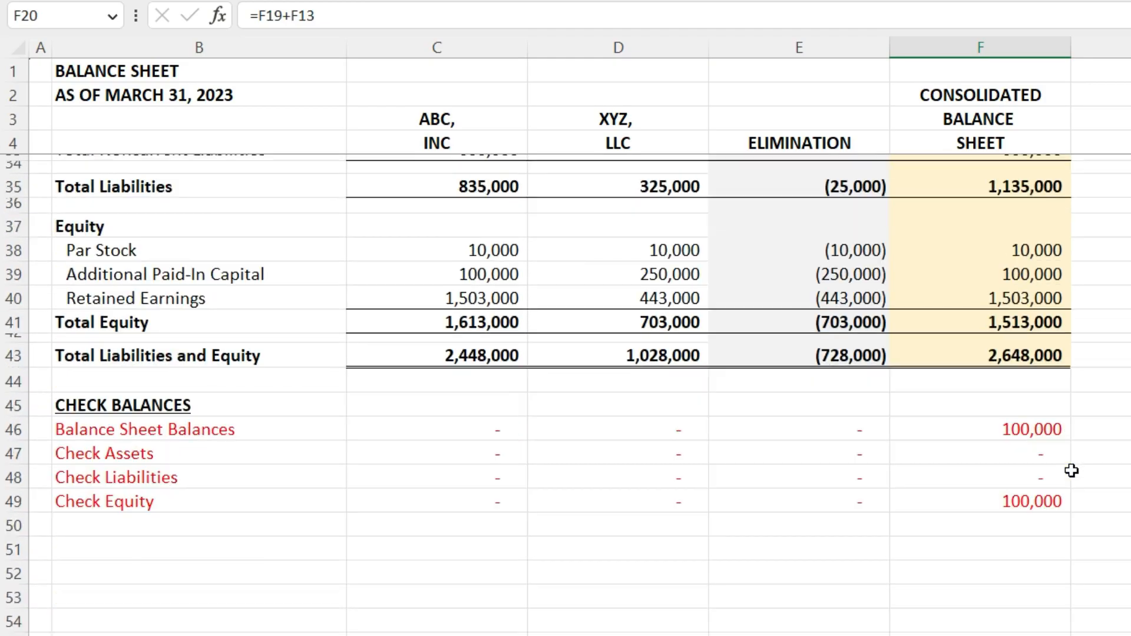
- Inspect the sum ranges of the consolidated Total Current Liabilities and Total Noncurrent Liabilities
scroll(1072, 470, up, 6)
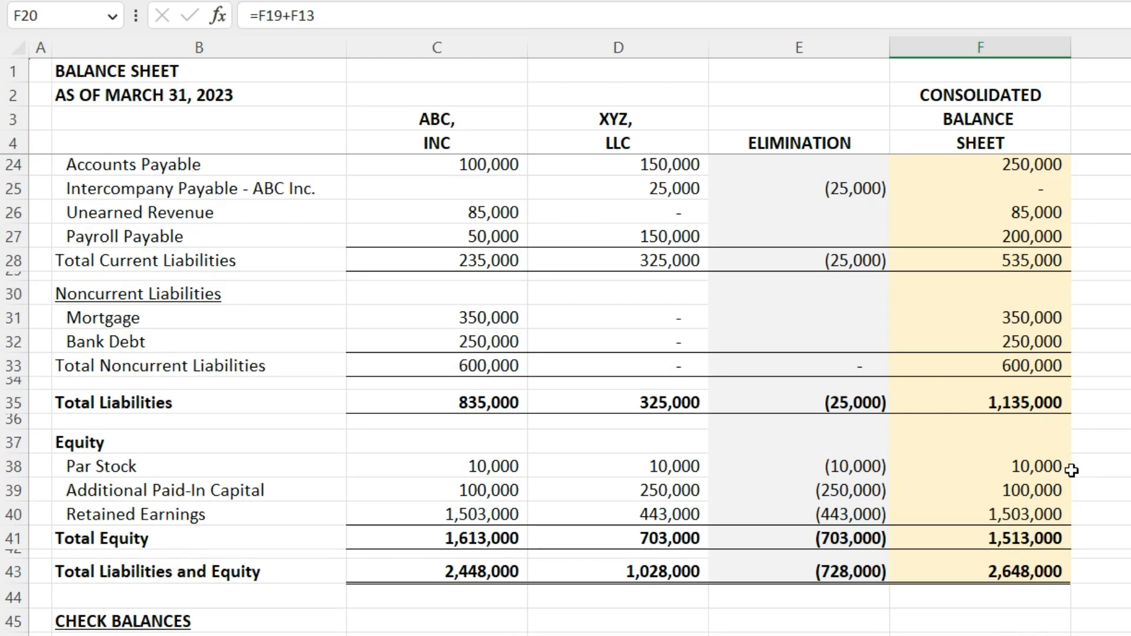
click(1050, 405)
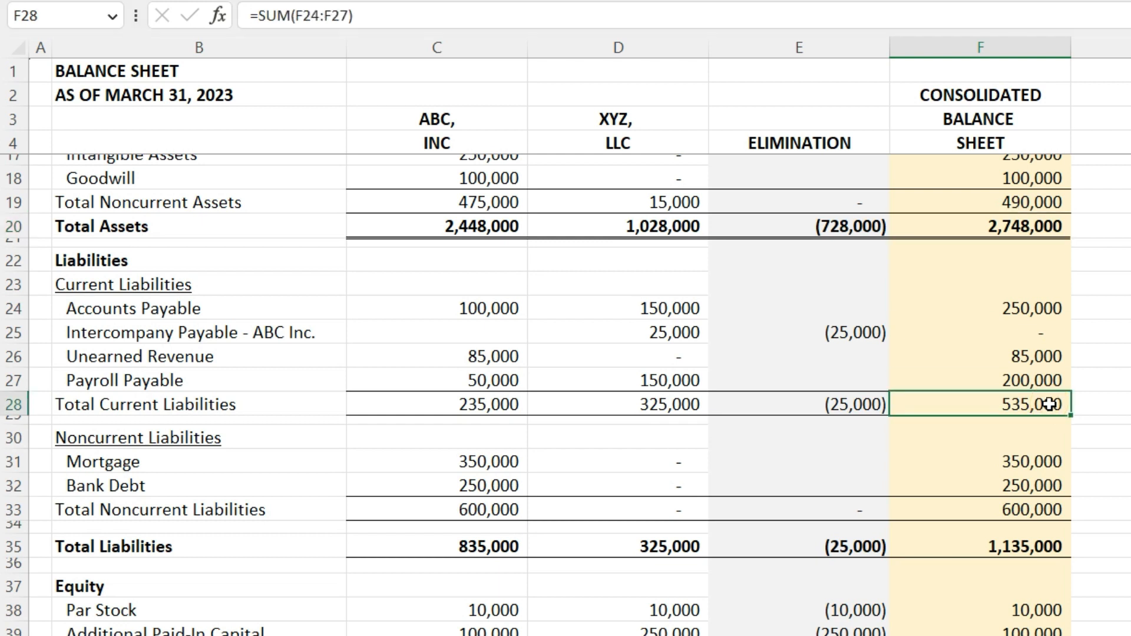
double_click(1050, 404)
key(Return)
click(1044, 509)
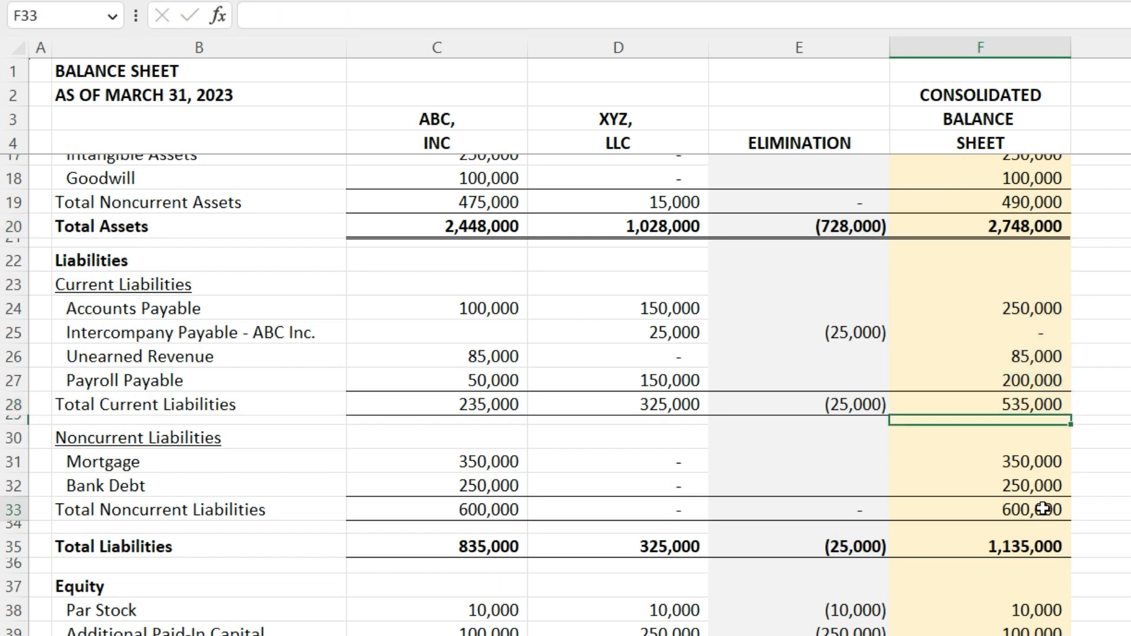
double_click(1044, 509)
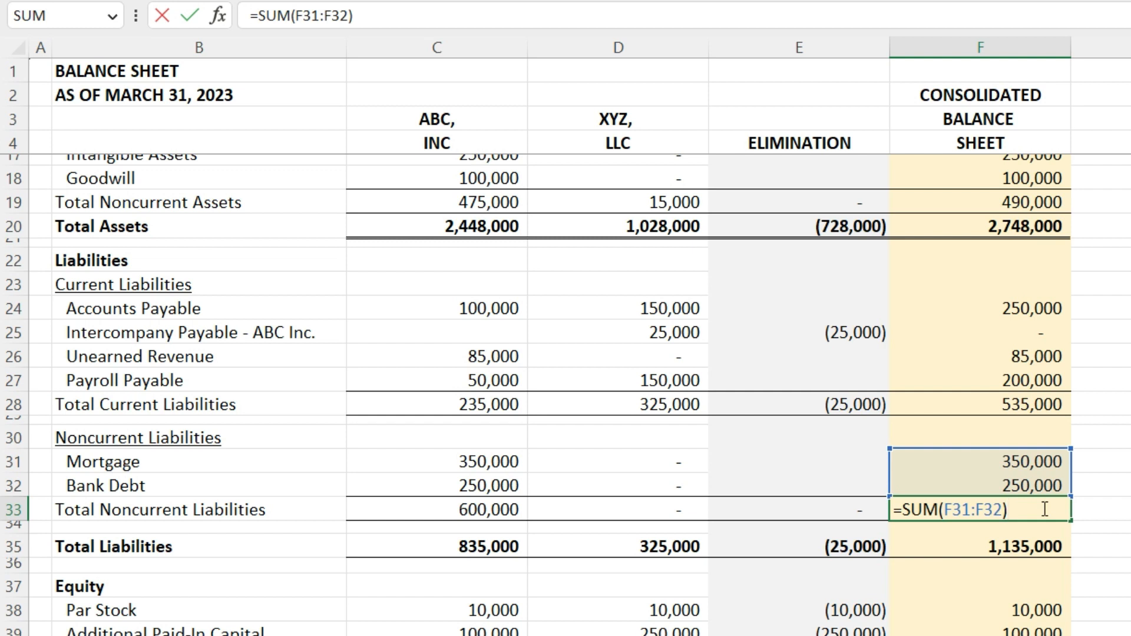
key(Return)
scroll(1042, 508, down, 6)
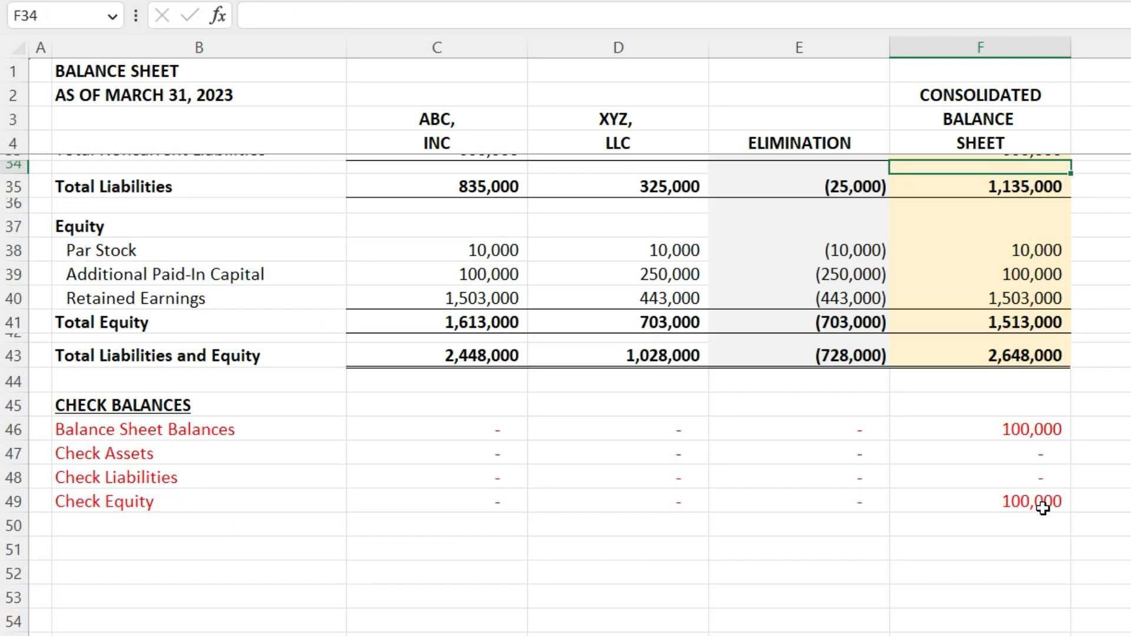
- Replace the consolidated Total Equity formula with =sum(F38:F40), covering Par Stock through Retained Earnings
scroll(961, 391, up, 3)
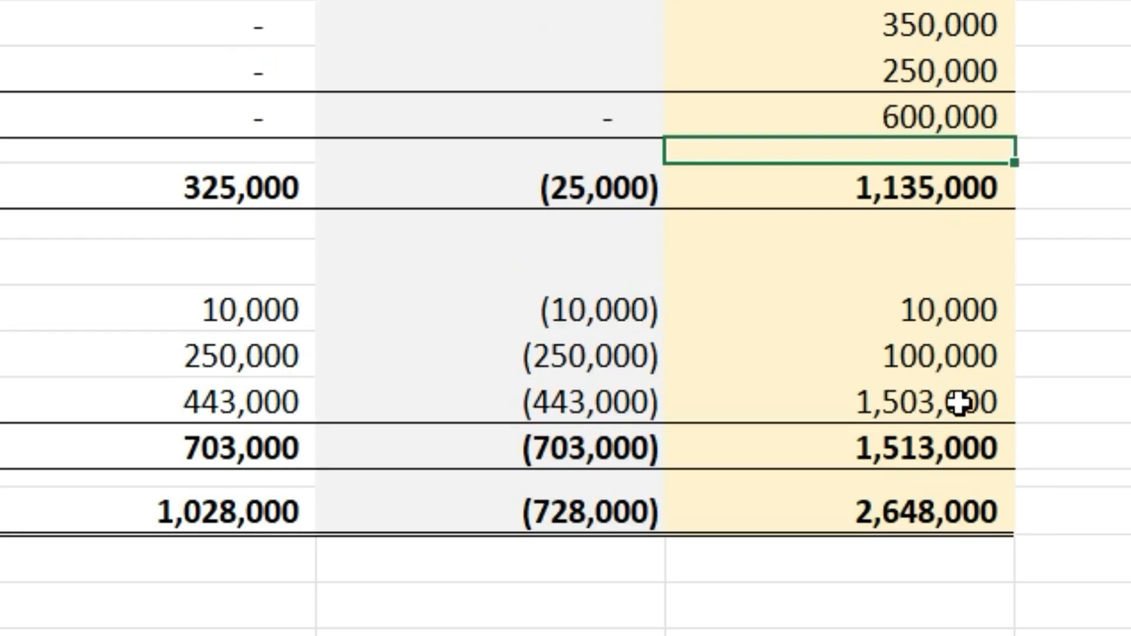
click(964, 415)
double_click(960, 448)
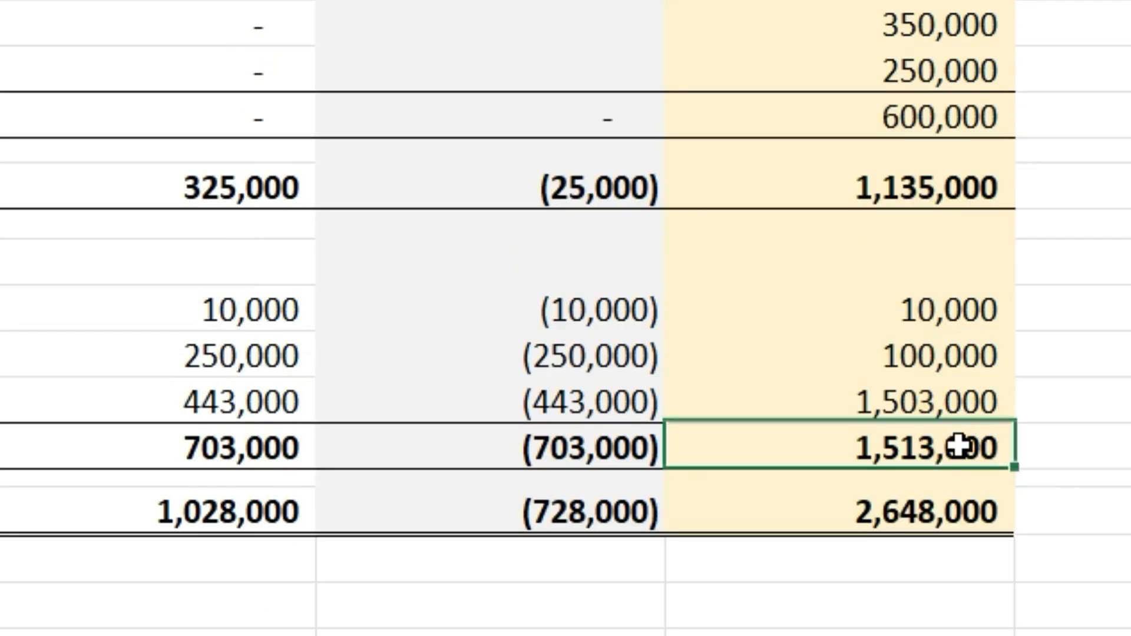
key(Return)
click(959, 448)
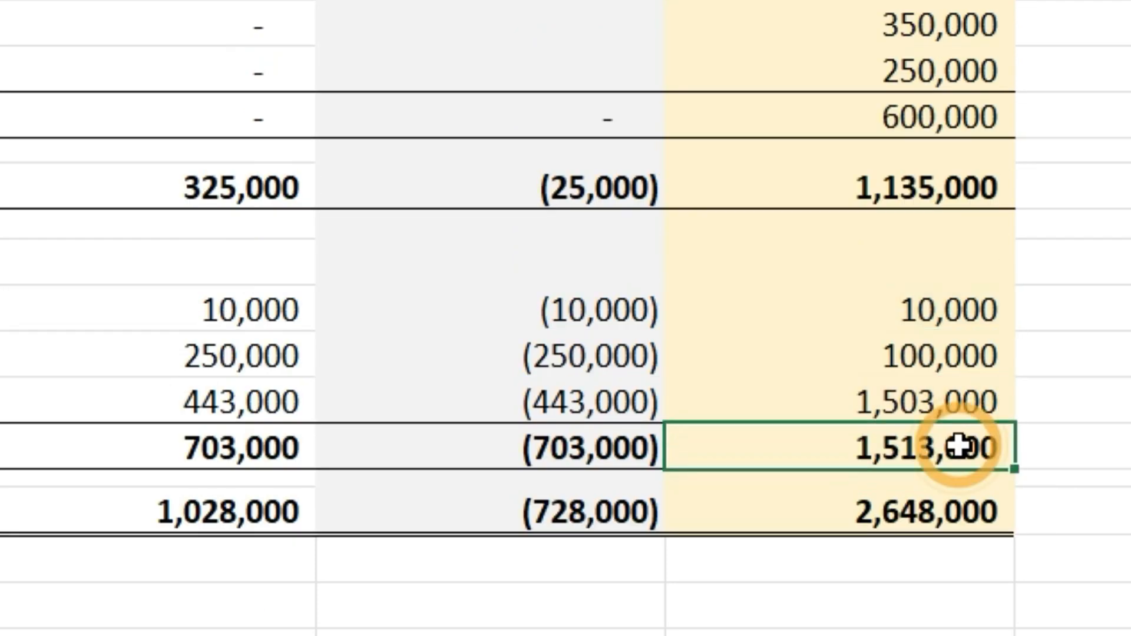
text(=s)
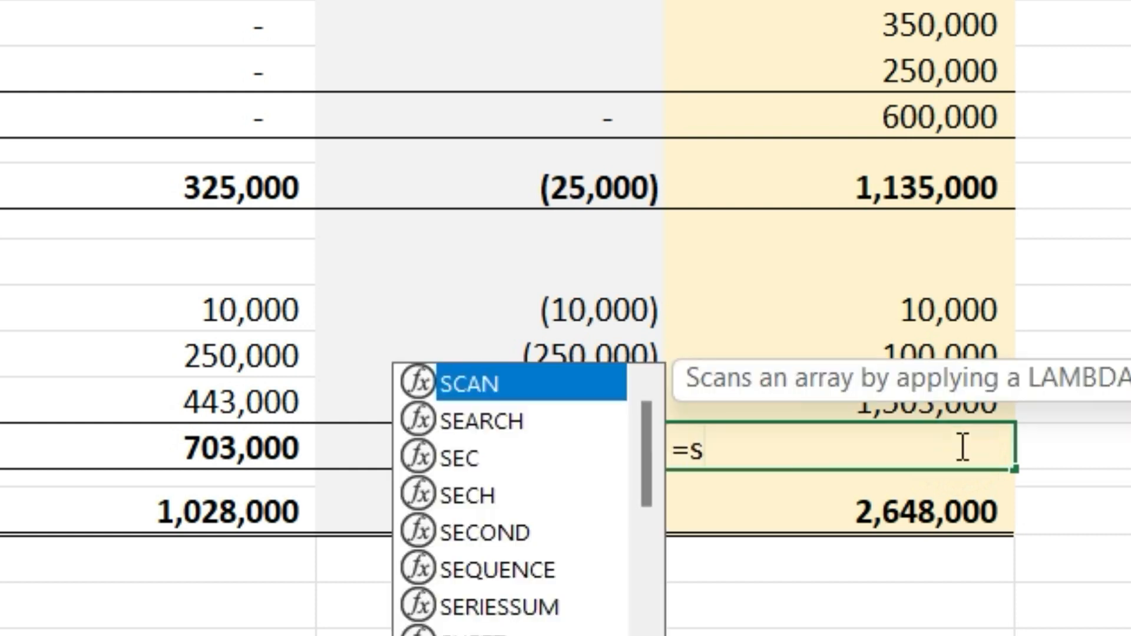
text(um()
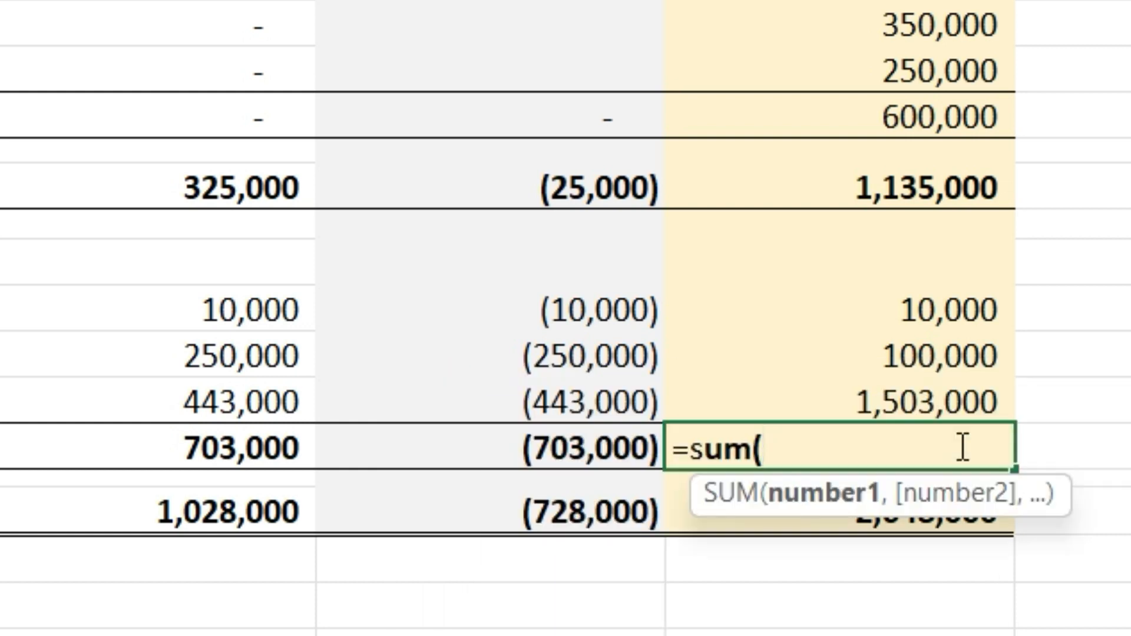
drag(972, 404, 978, 309)
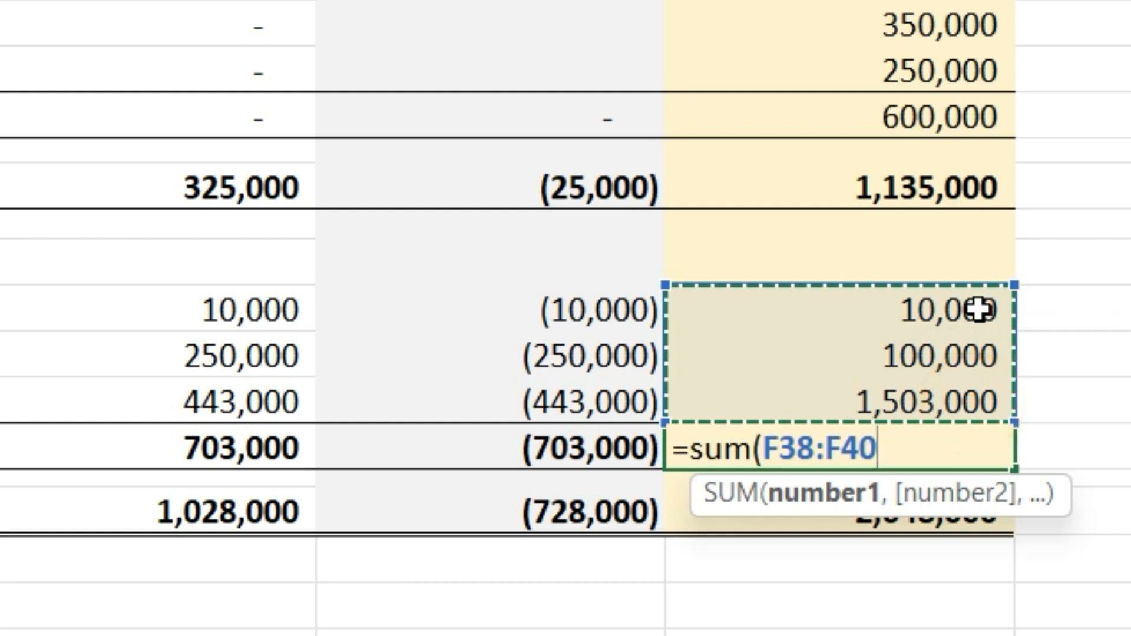
text())
key(Return)
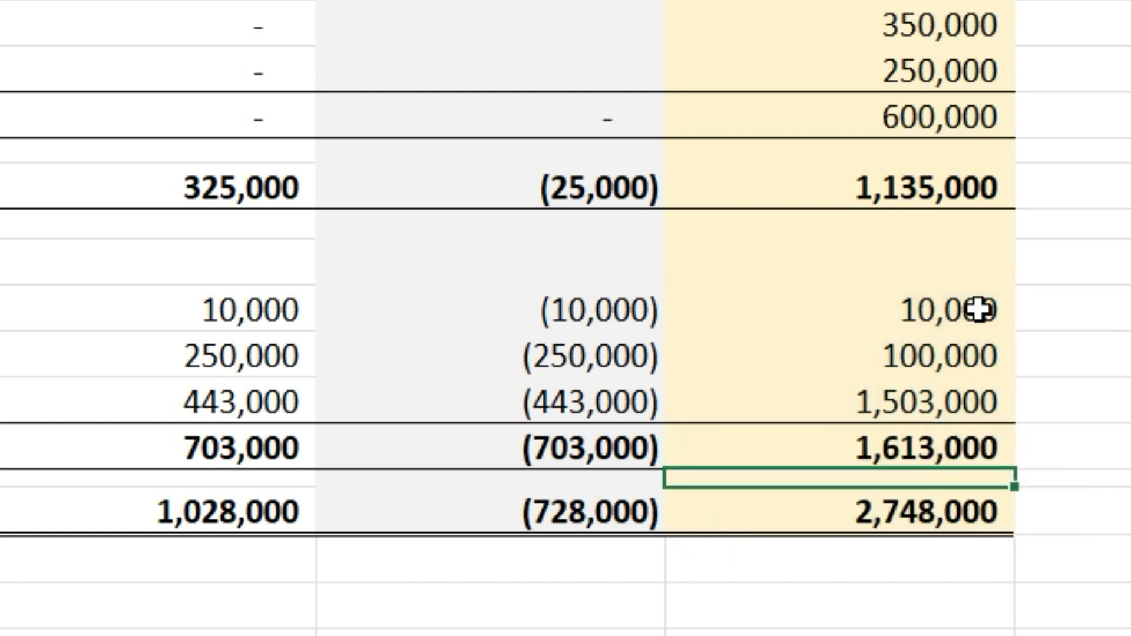
- Review the check rows and the corrected totals throughout the balance sheet
scroll(926, 409, down, 3)
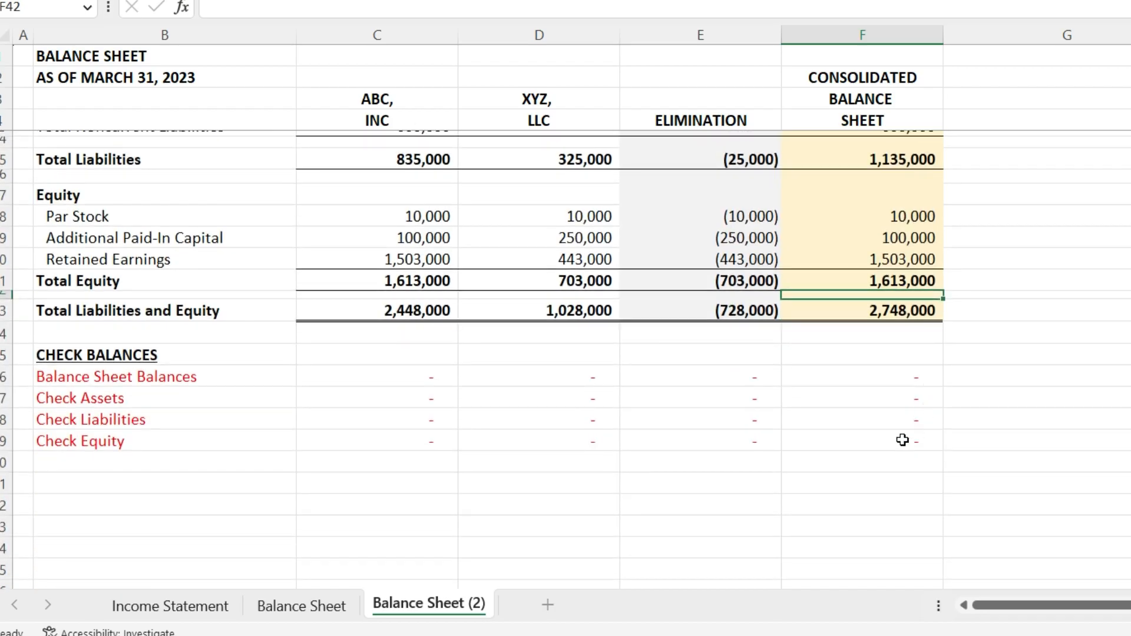
click(793, 461)
scroll(760, 478, up, 8)
scroll(759, 476, up, 1)
scroll(825, 452, down, 1)
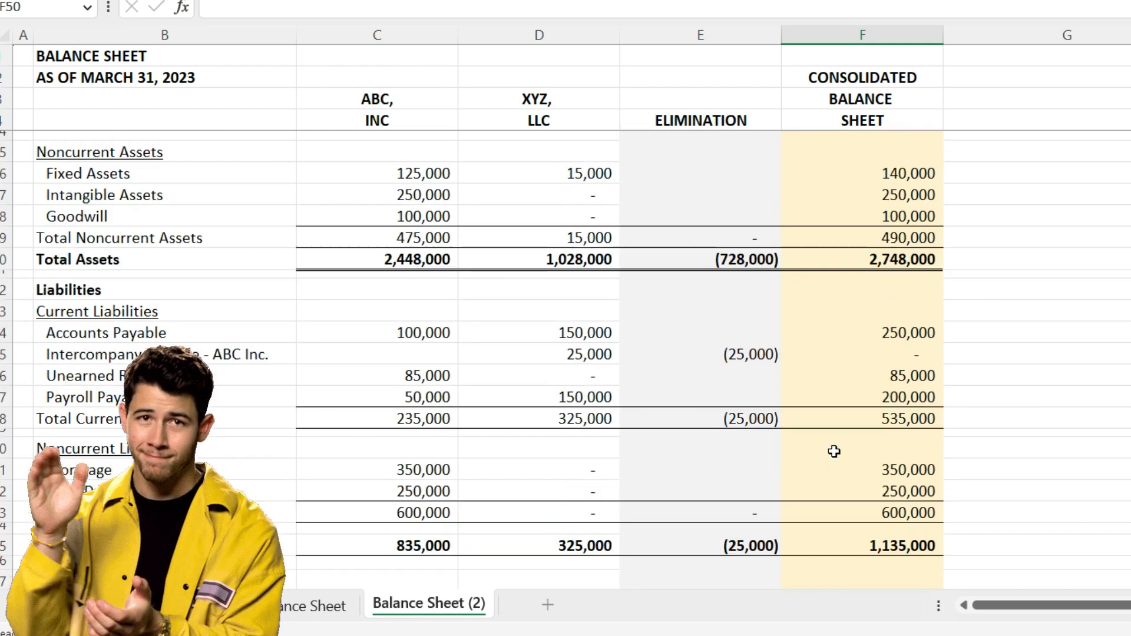
scroll(834, 451, down, 9)
scroll(834, 451, up, 6)
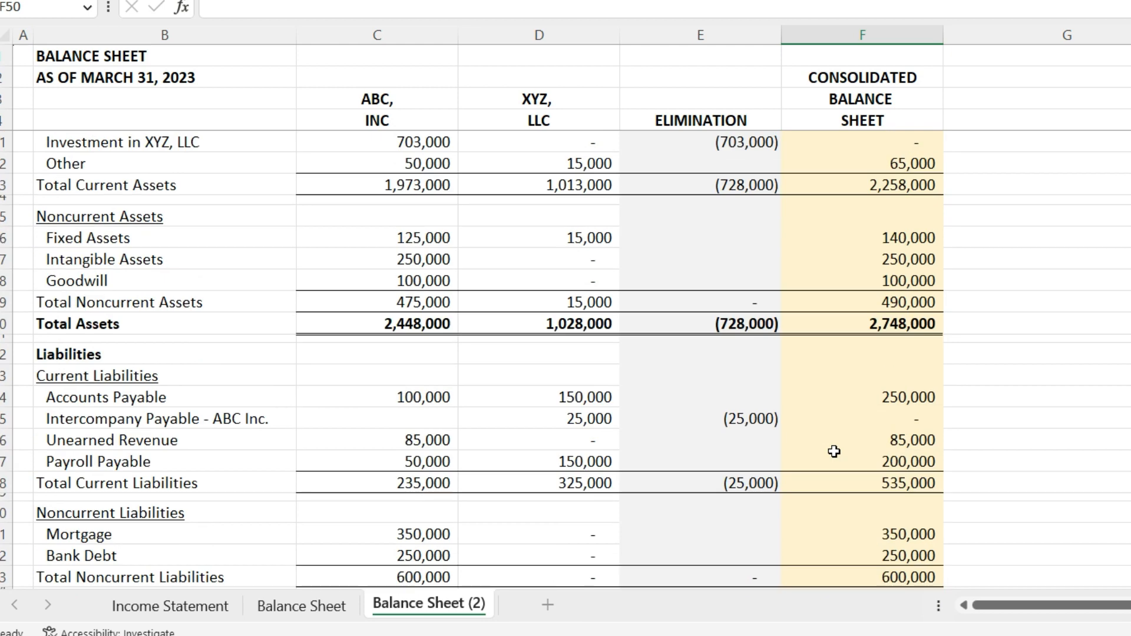